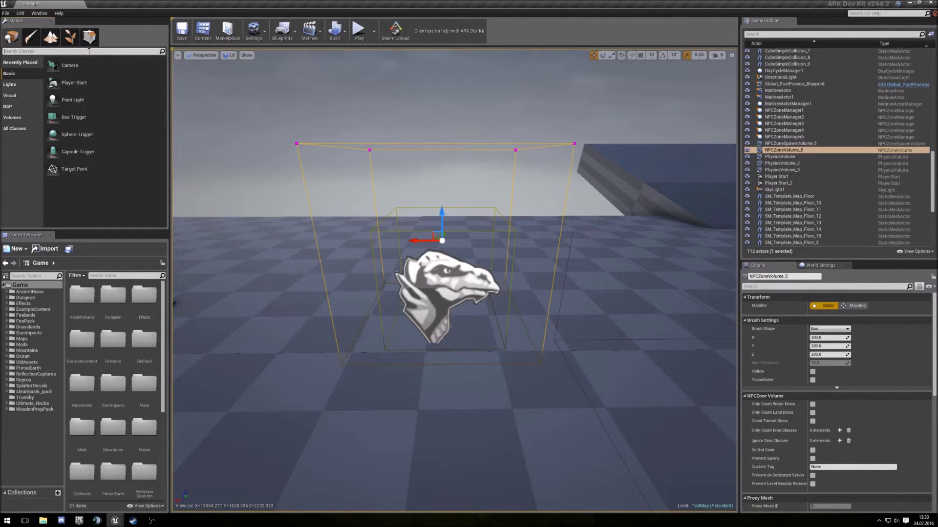
{"action": "left_click", "coordinate": [88, 50]}
{"action": "type", "text": "npc"}
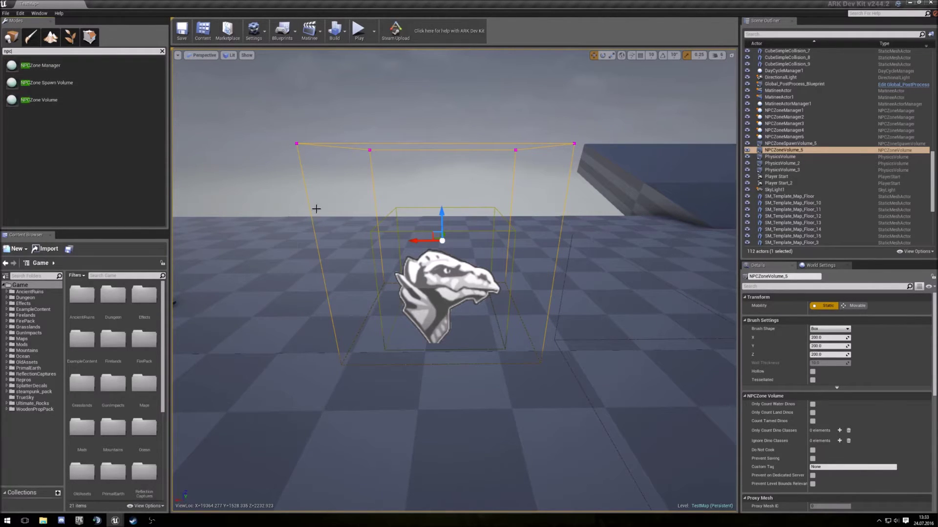
{"action": "left_click", "coordinate": [494, 145]}
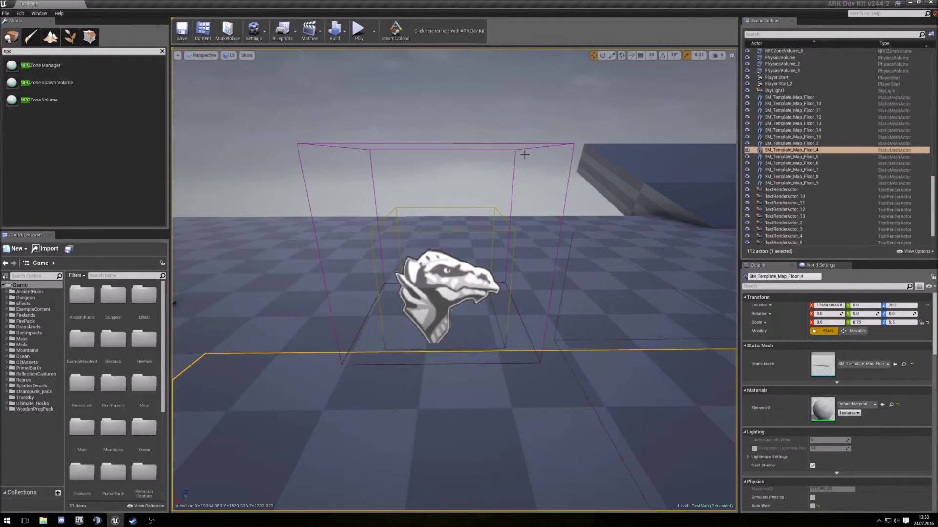
{"action": "left_click", "coordinate": [520, 144]}
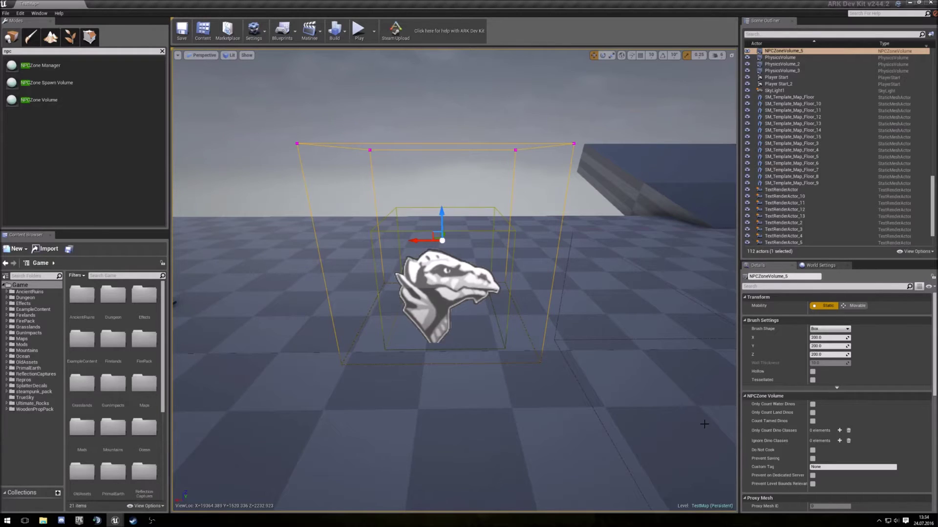
{"action": "scroll", "coordinate": [890, 380], "scroll_direction": "down", "scroll_amount": 3}
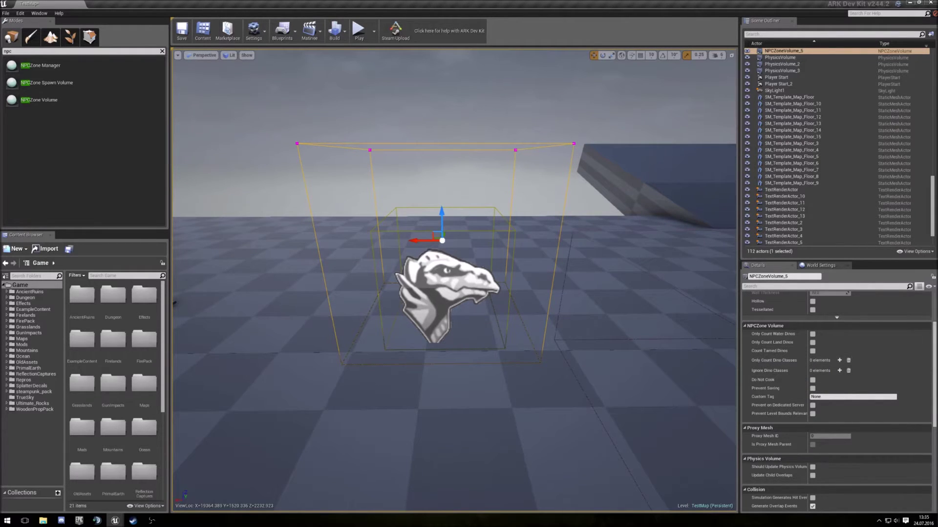
{"action": "mouse_move", "coordinate": [490, 413]}
{"action": "right_mouse_down"}
{"action": "mouse_move", "coordinate": [481, 371]}
{"action": "mouse_move", "coordinate": [480, 396]}
{"action": "mouse_move", "coordinate": [480, 376]}
{"action": "mouse_move", "coordinate": [496, 404]}
{"action": "right_mouse_up"}
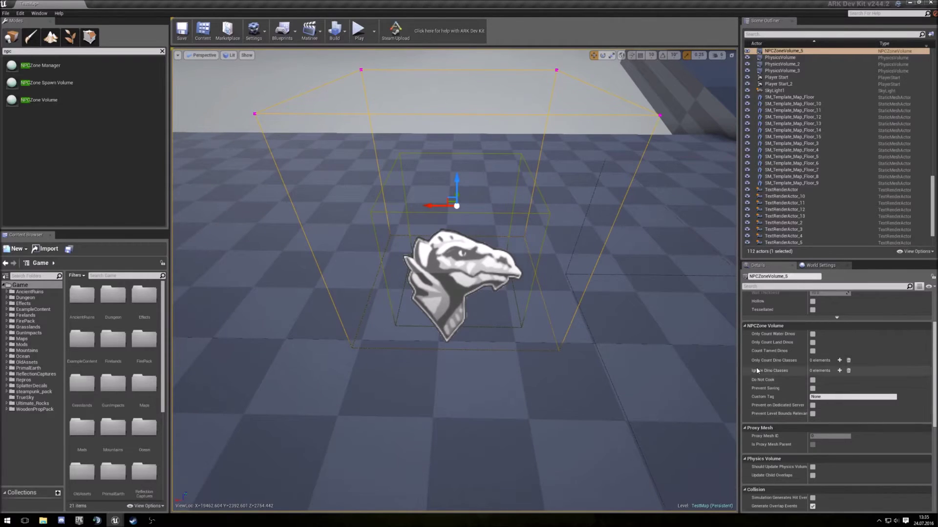
Step: Enable Only Count Land Dinos on the zone volume, then select the spawn volume and NPCZoneManager6
{"action": "left_click", "coordinate": [813, 343]}
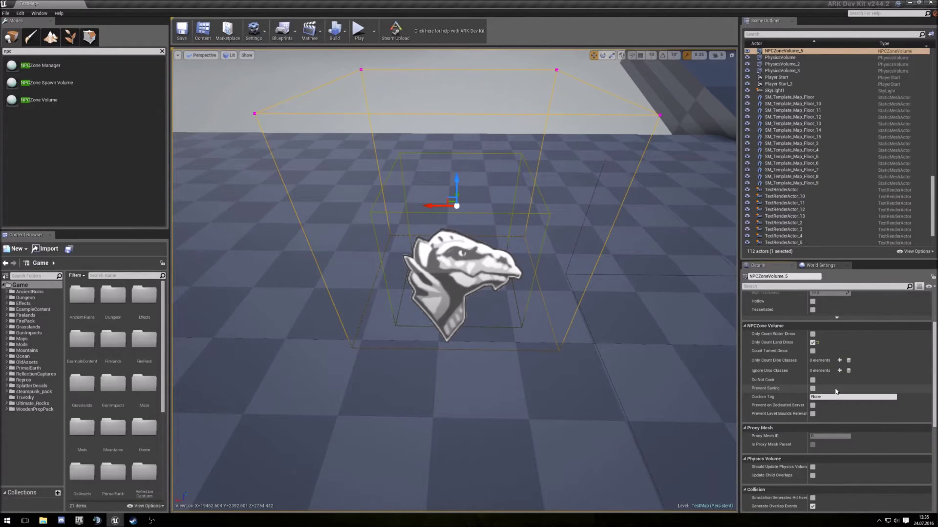
{"action": "left_click", "coordinate": [462, 214]}
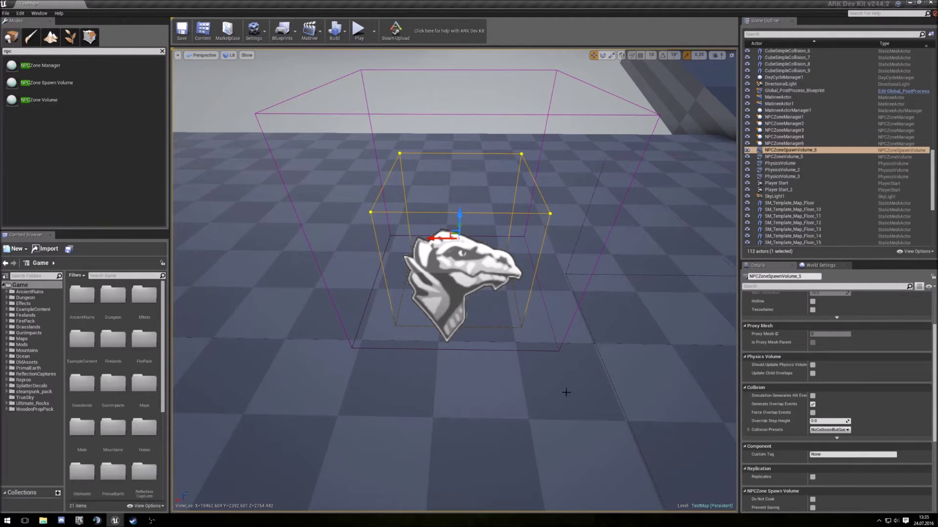
{"action": "left_click", "coordinate": [442, 268]}
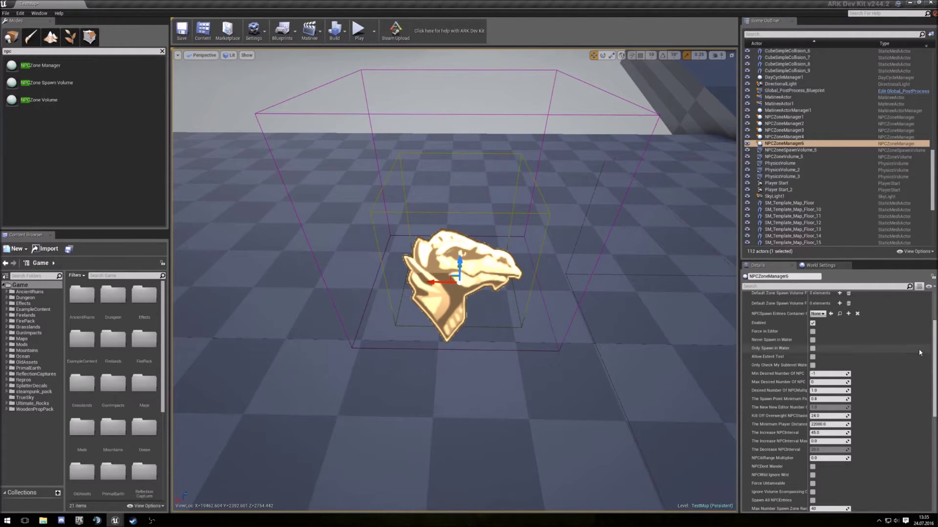
{"action": "scroll", "coordinate": [918, 348], "scroll_direction": "up", "scroll_amount": 3}
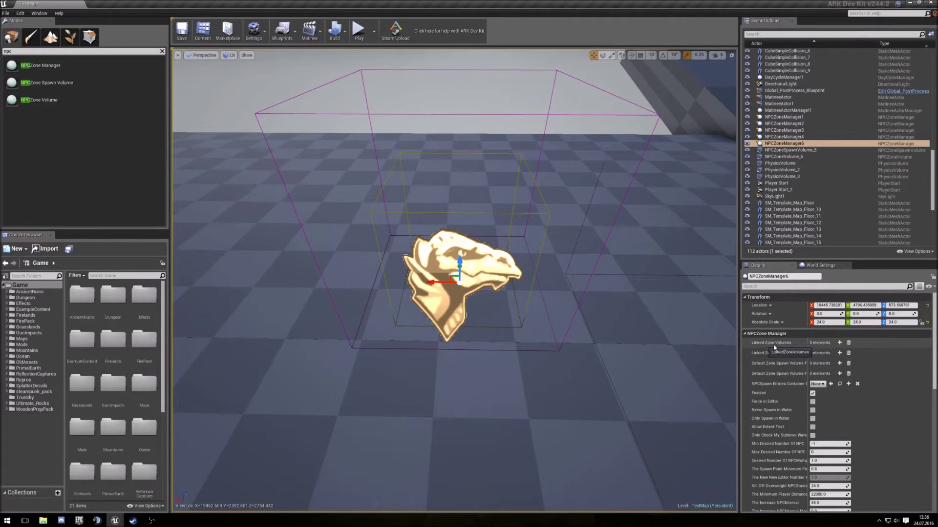
Step: Add NPCZoneVolume_5 as a Linked Zone Volume on NPCZoneManager6
{"action": "left_click", "coordinate": [839, 343]}
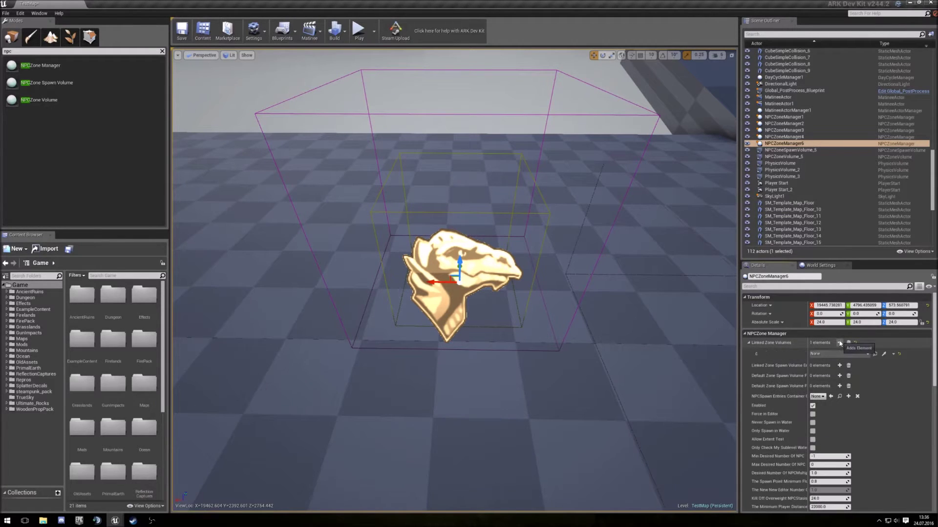
{"action": "left_click", "coordinate": [841, 353]}
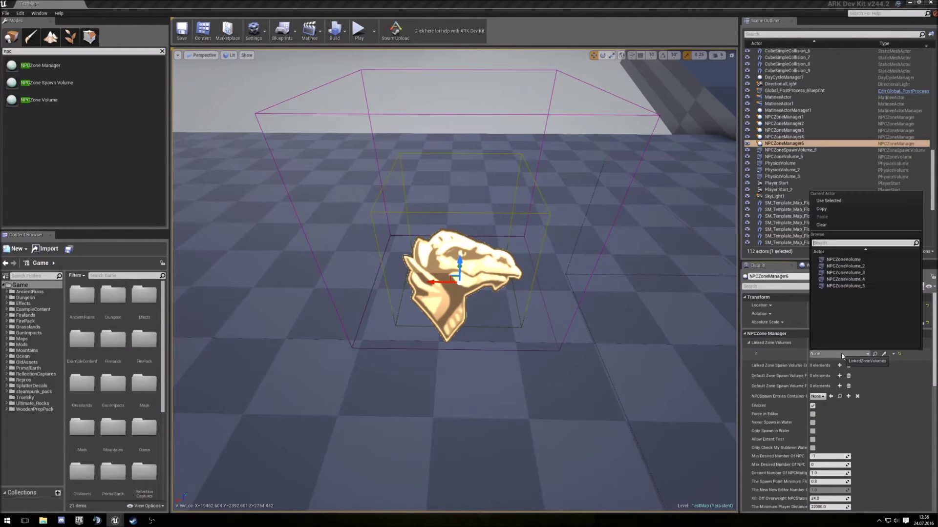
{"action": "left_click", "coordinate": [846, 286]}
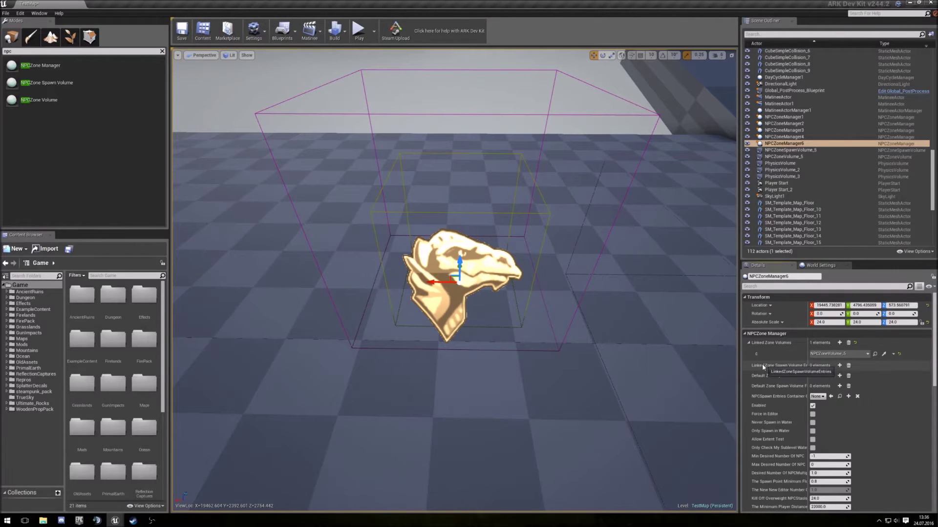
{"action": "left_click", "coordinate": [749, 343]}
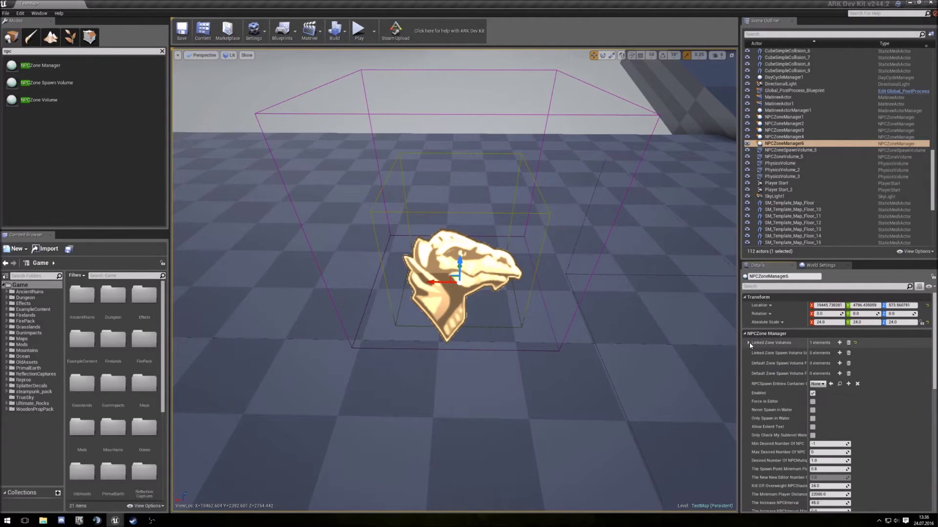
Step: Add a Linked Zone Spawn Volume entry pointing to NPCZoneSpawnVolume_5
{"action": "left_click", "coordinate": [839, 353]}
{"action": "left_click", "coordinate": [838, 374]}
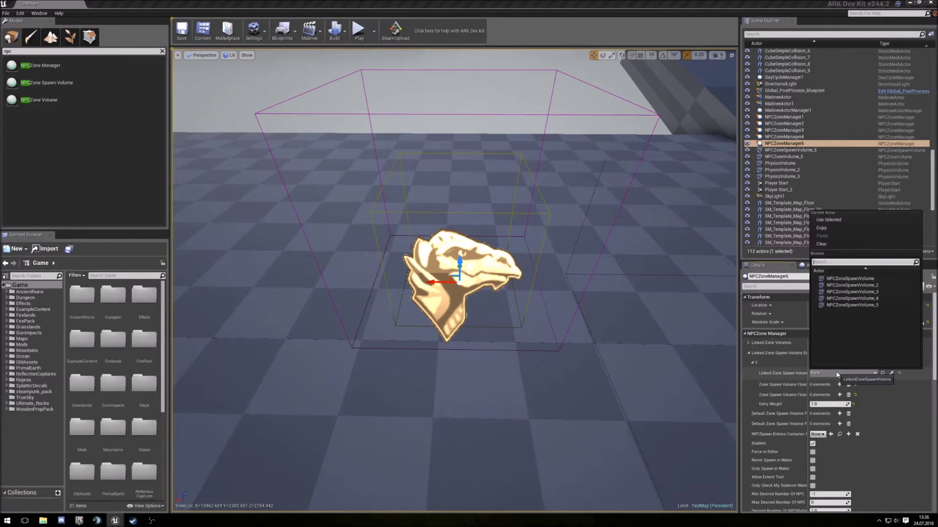
{"action": "left_click", "coordinate": [850, 306]}
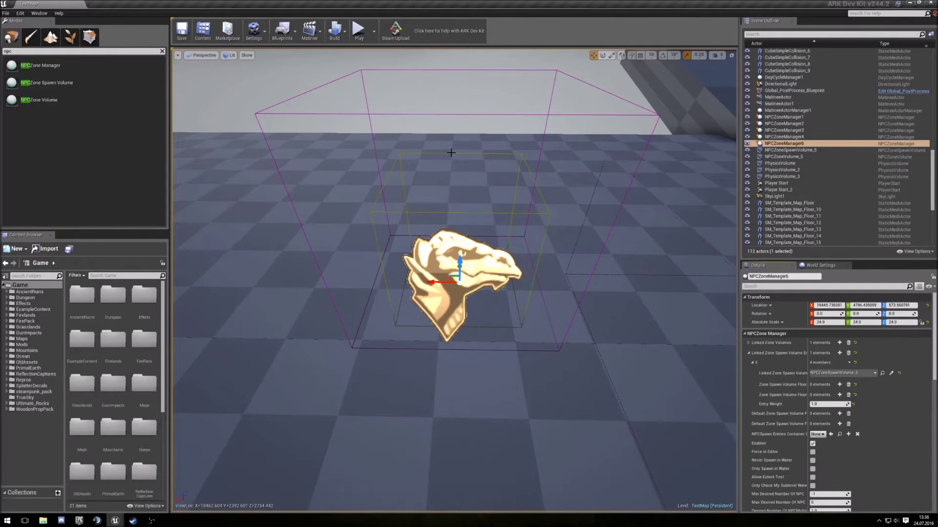
Step: Add a second spawn entry with NPCZoneSpawnVolume_4, weighting the entries 0.2 and 0.8
{"action": "left_click", "coordinate": [839, 353]}
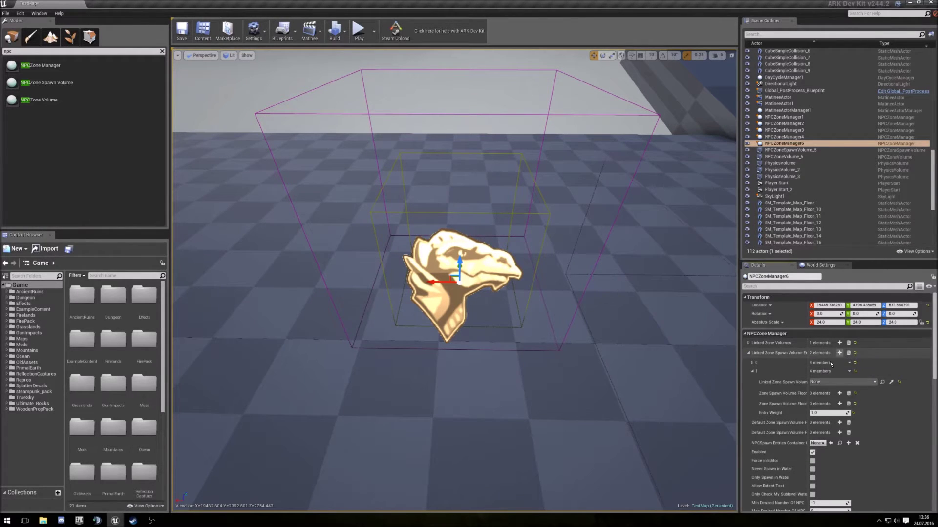
{"action": "left_click", "coordinate": [752, 362]}
{"action": "left_click", "coordinate": [848, 424]}
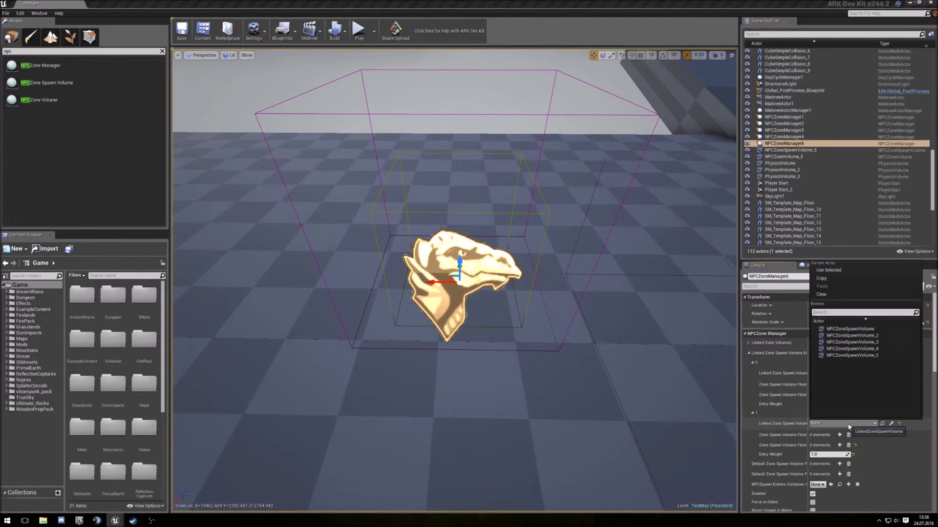
{"action": "left_click", "coordinate": [860, 350]}
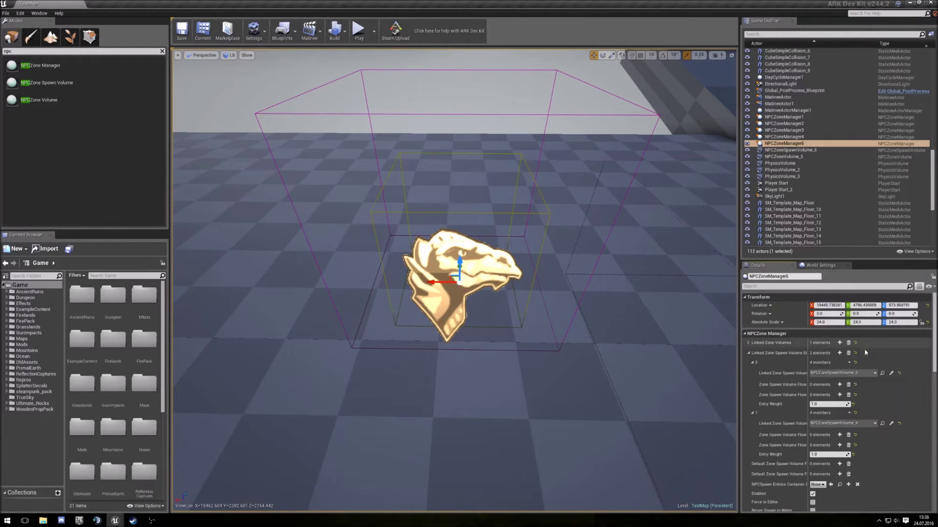
{"action": "left_click", "coordinate": [824, 404]}
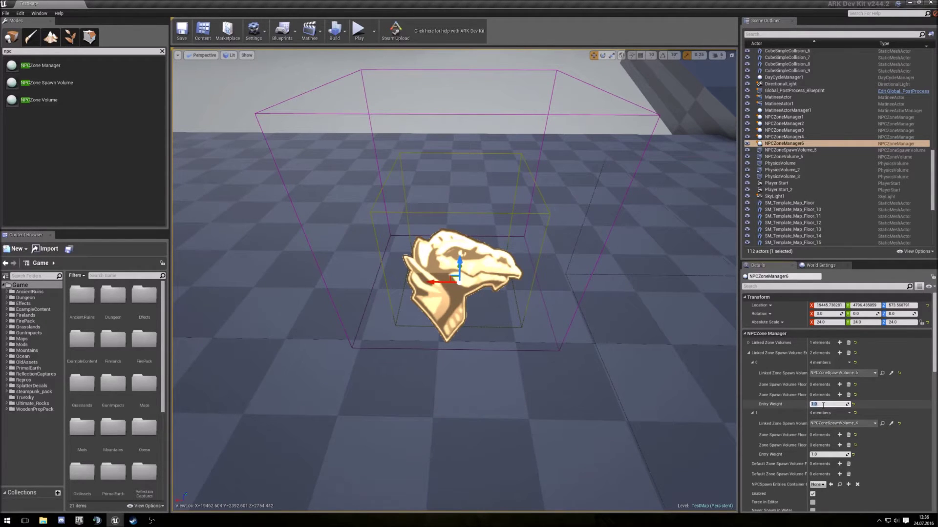
{"action": "type", "text": "2"}
{"action": "left_click", "coordinate": [826, 455]}
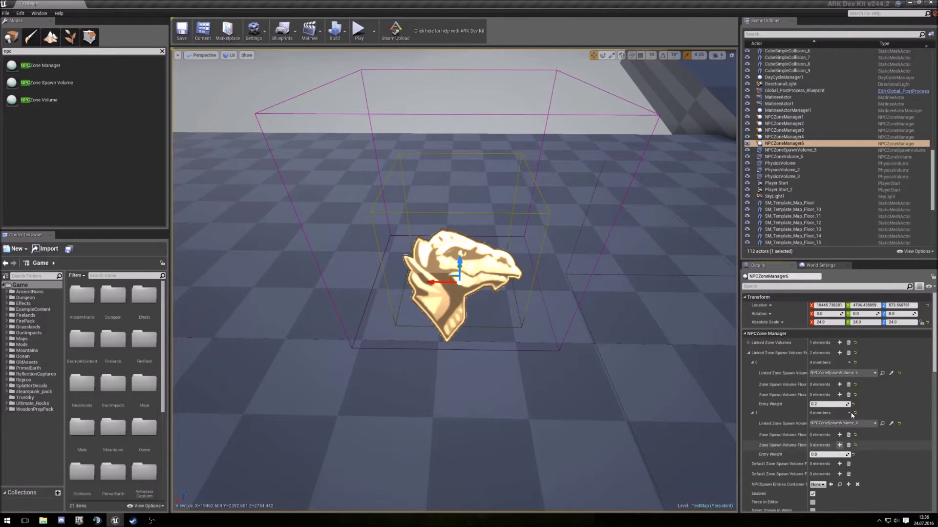
{"action": "left_click", "coordinate": [828, 404]}
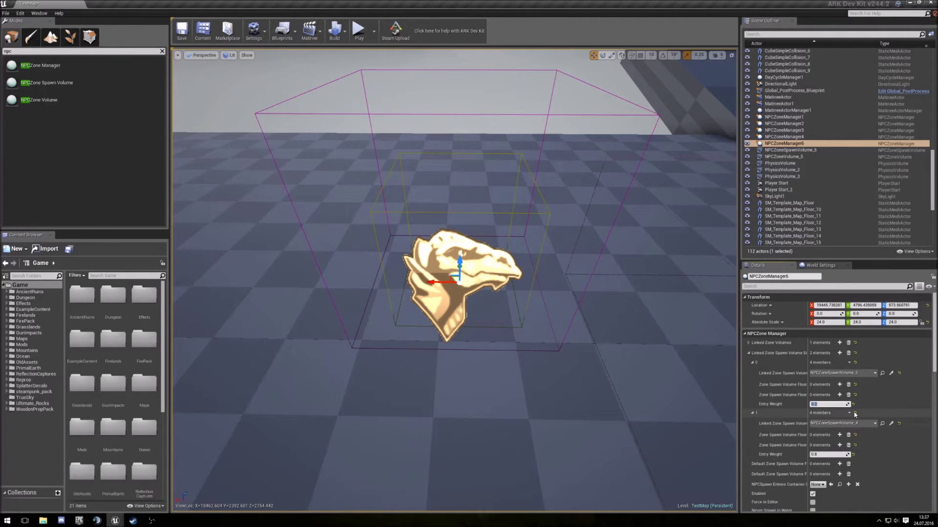
Step: Delete the second spawn entry and reset the remaining Entry Weight to 1.0
{"action": "left_click", "coordinate": [849, 413]}
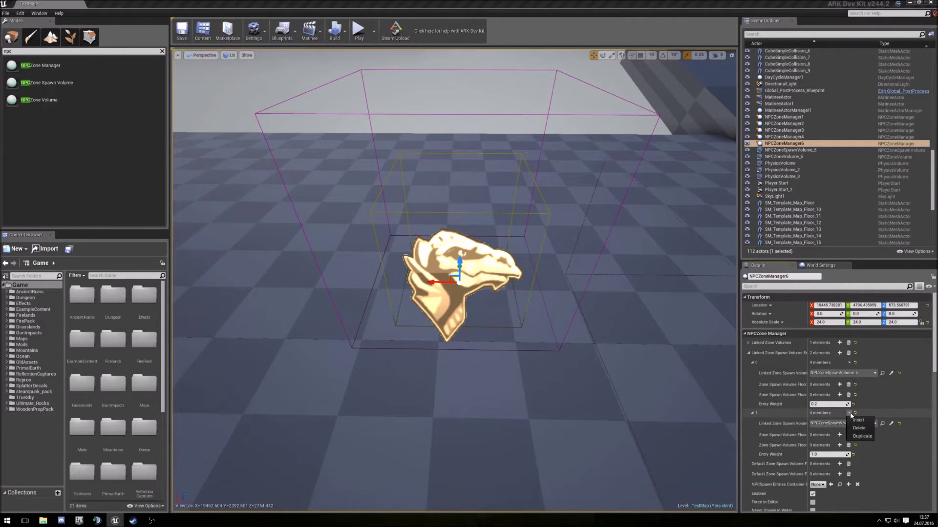
{"action": "left_click", "coordinate": [859, 431]}
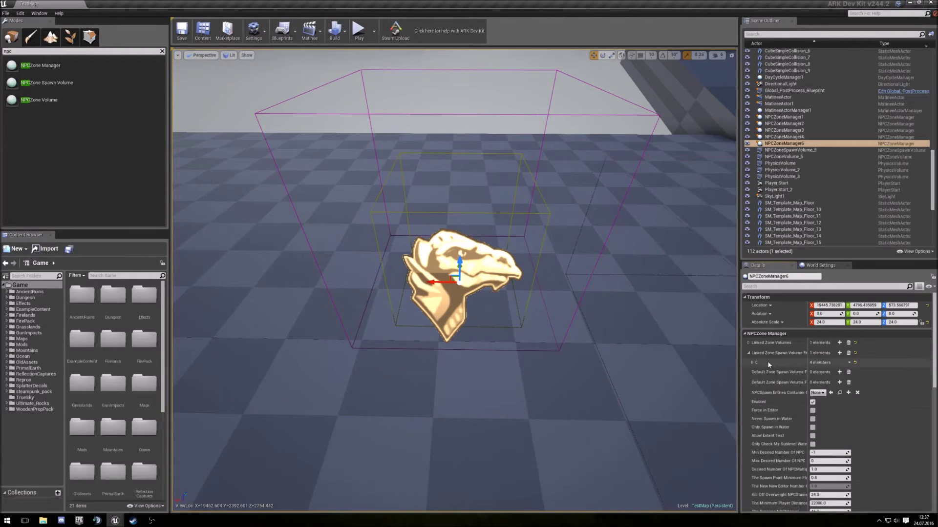
{"action": "left_click", "coordinate": [752, 363]}
{"action": "left_click", "coordinate": [821, 405]}
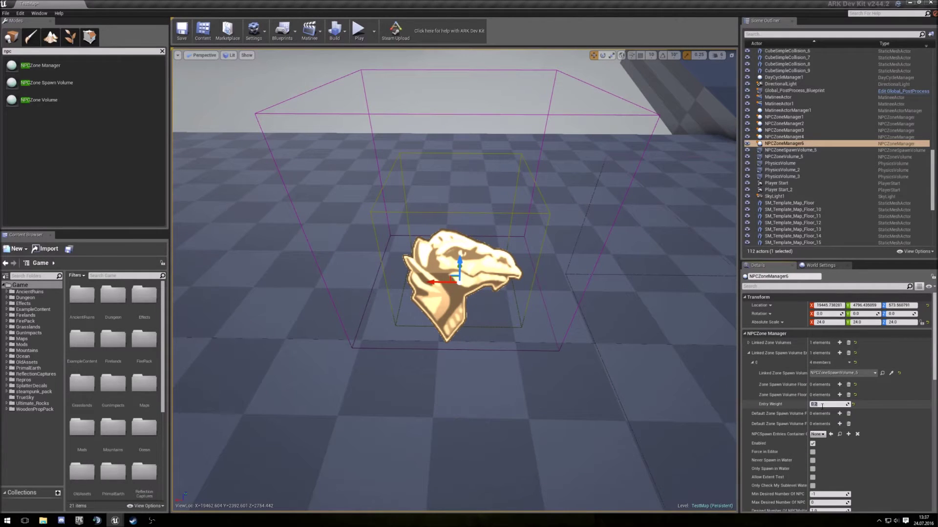
{"action": "type", "text": "1"}
{"action": "key", "text": "Return"}
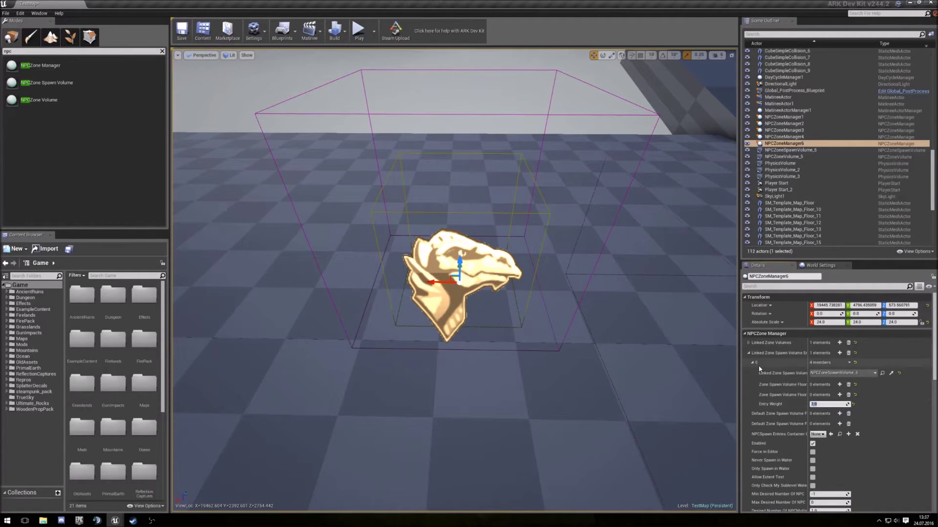
{"action": "left_click", "coordinate": [748, 353]}
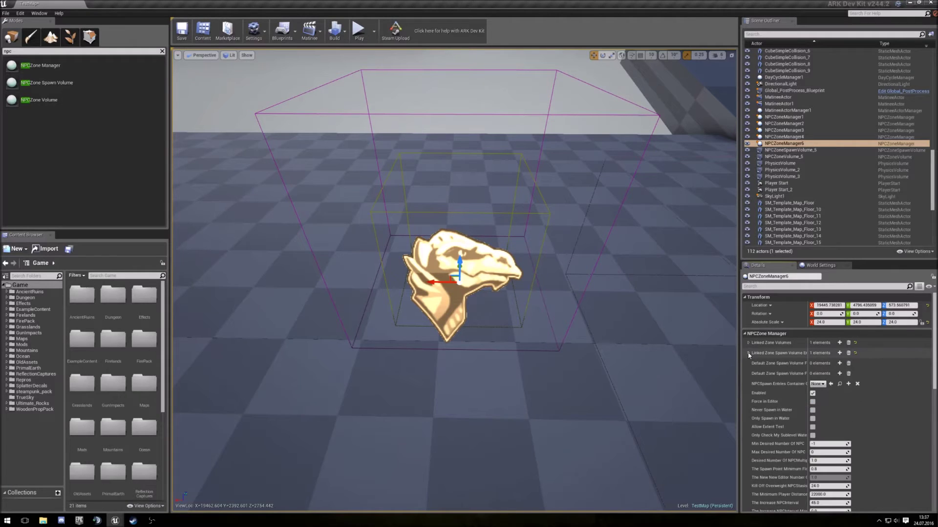
Step: Choose DinoSpawnEntriesBeach as the NPCSpawn Entries Container
{"action": "left_click", "coordinate": [824, 385]}
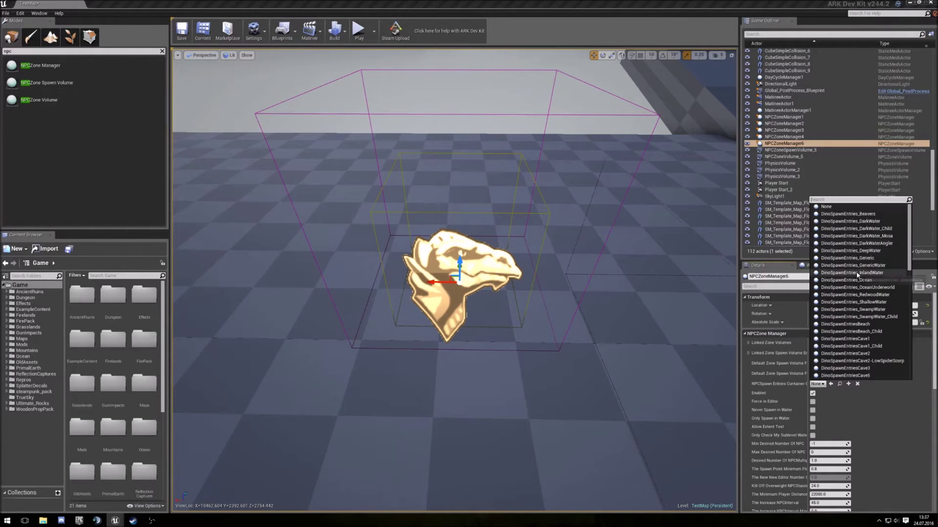
{"action": "left_click", "coordinate": [849, 325]}
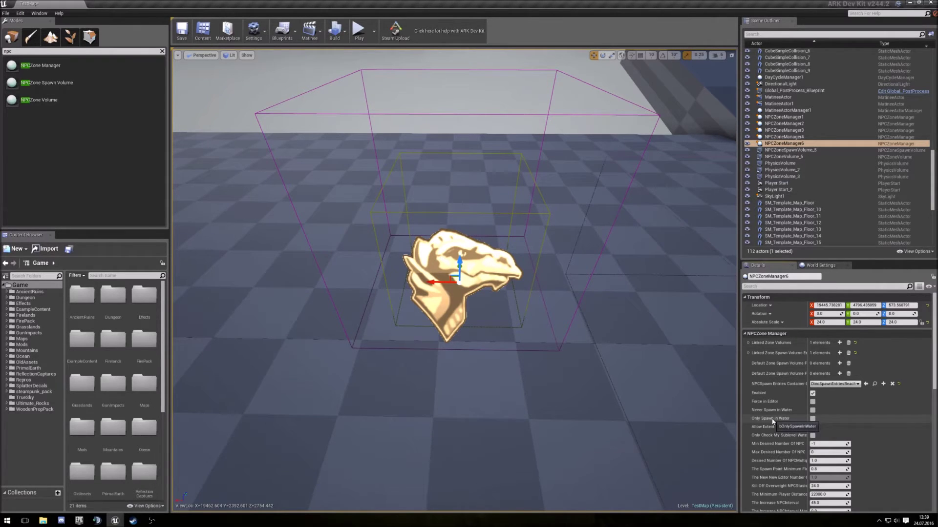
Step: Set Min and Max Desired Number Of NPC to 5
{"action": "scroll", "coordinate": [801, 414], "scroll_direction": "down", "scroll_amount": 2}
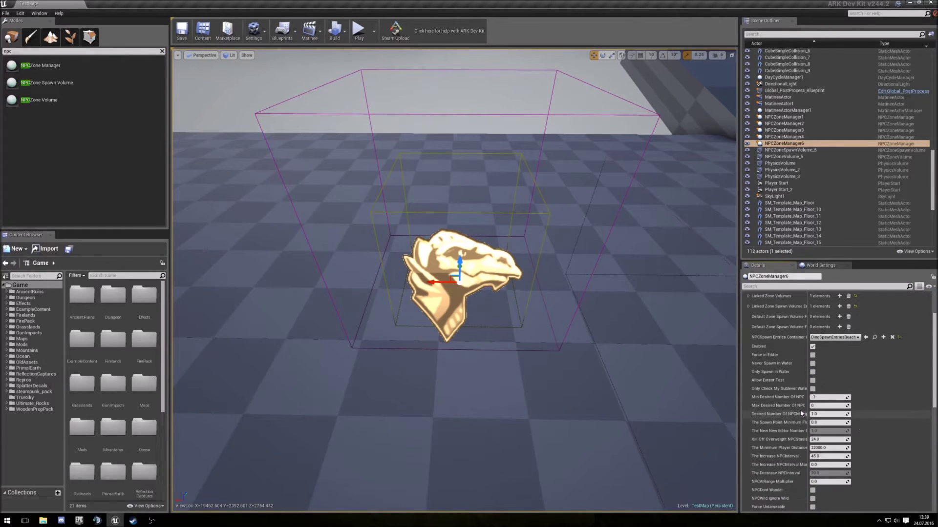
{"action": "left_click", "coordinate": [826, 398]}
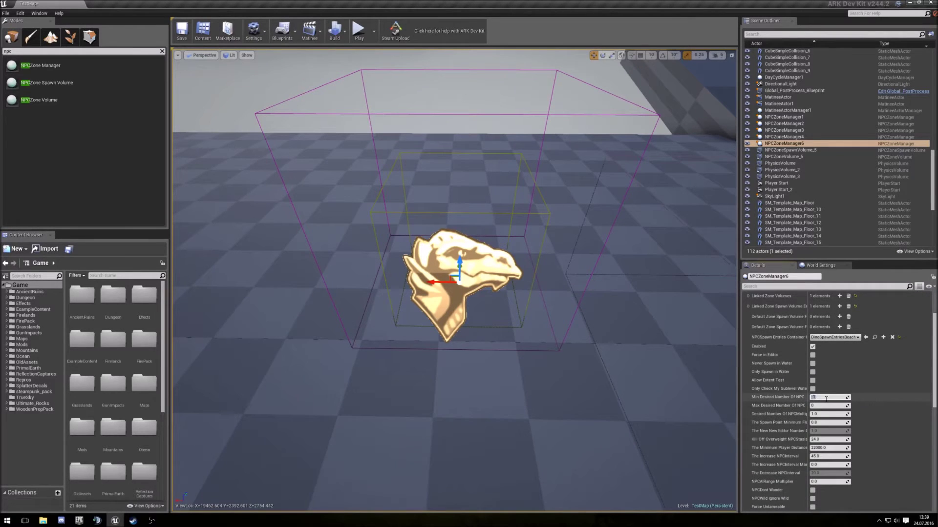
{"action": "type", "text": "5"}
{"action": "left_click", "coordinate": [820, 406]}
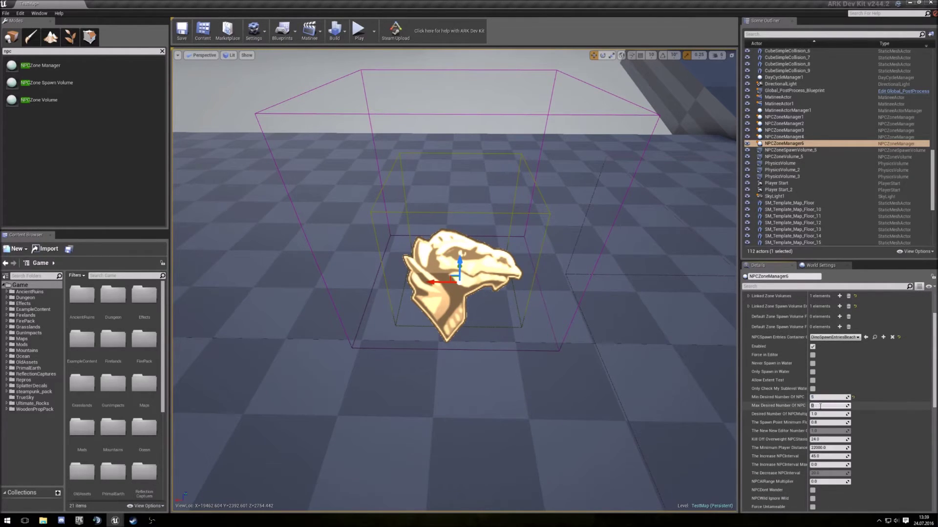
{"action": "type", "text": "5"}
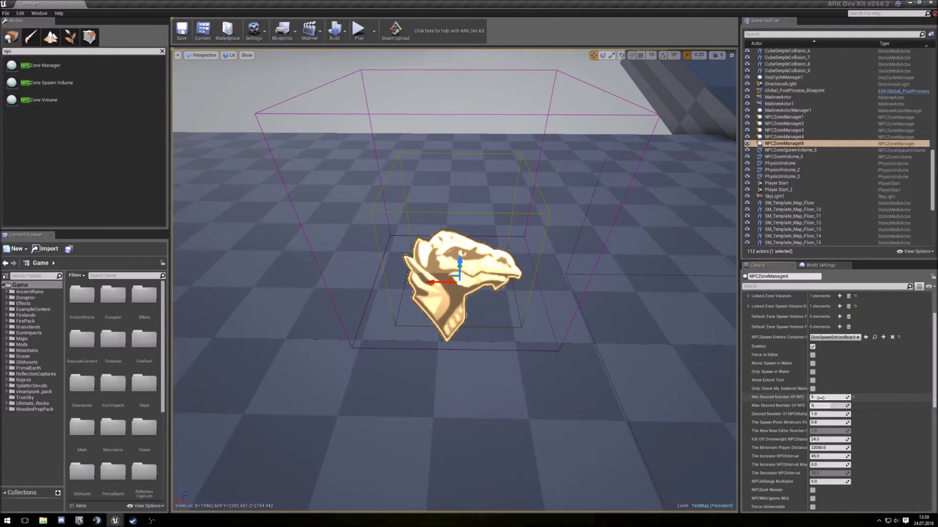
{"action": "key", "text": "shift+Tab"}
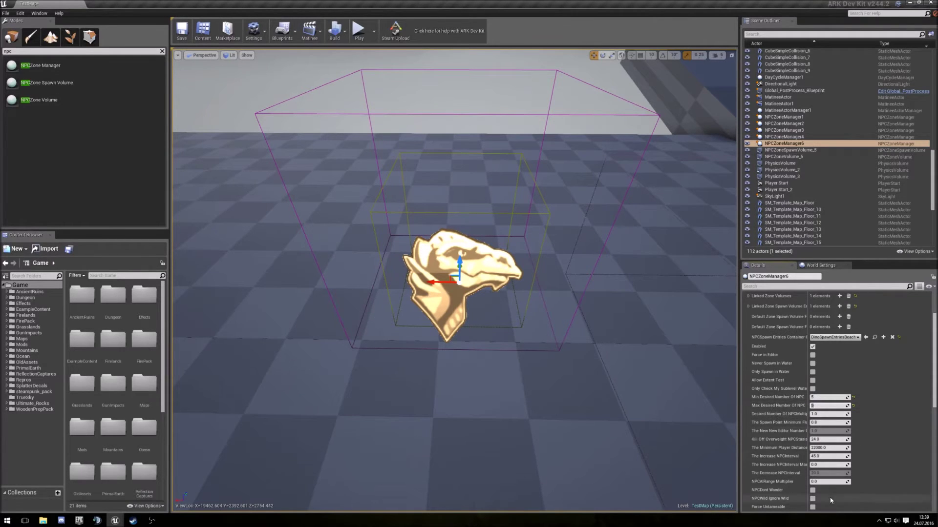
Step: Lower Minimum Player Distance from Spawn Point from 22500 to 100
{"action": "scroll", "coordinate": [866, 416], "scroll_direction": "down", "scroll_amount": 2}
{"action": "scroll", "coordinate": [870, 410], "scroll_direction": "down", "scroll_amount": 12}
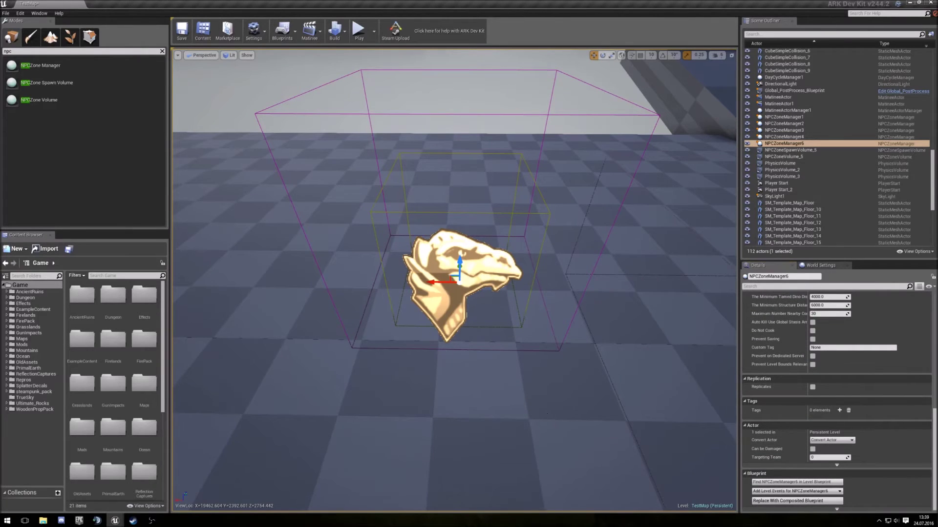
{"action": "right_click_drag", "start_coordinate": [563, 444], "coordinate": [479, 488]}
{"action": "key", "text": "f"}
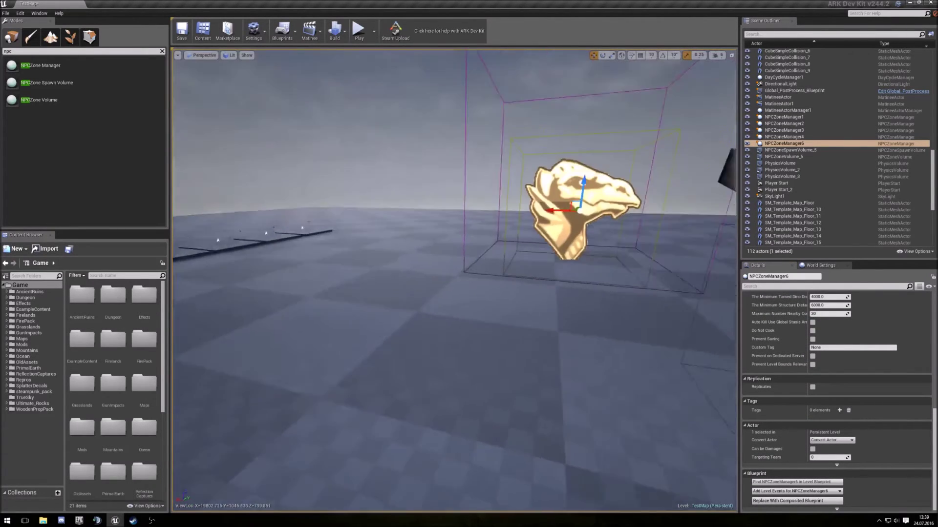
{"action": "mouse_move", "coordinate": [496, 318]}
{"action": "right_mouse_down"}
{"action": "mouse_move", "coordinate": [489, 312]}
{"action": "mouse_move", "coordinate": [496, 318]}
{"action": "right_mouse_up"}
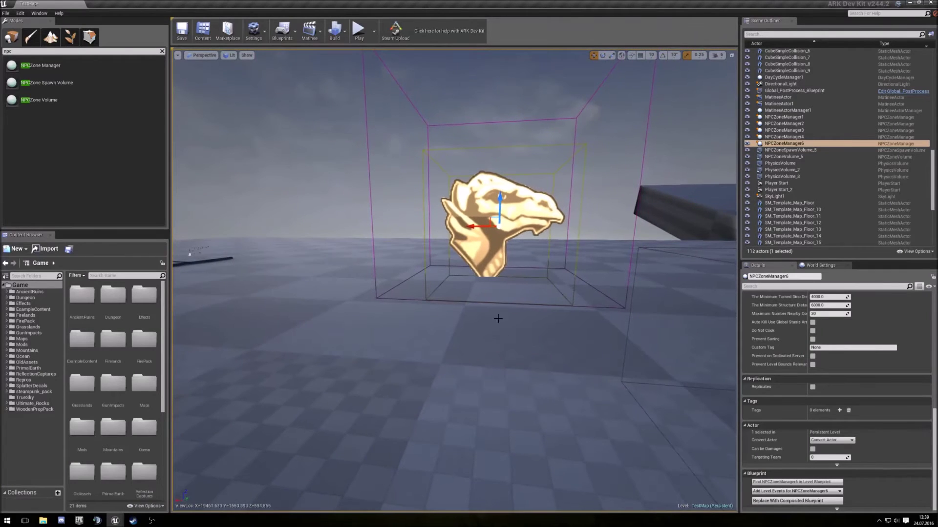
{"action": "scroll", "coordinate": [888, 383], "scroll_direction": "up", "scroll_amount": 8}
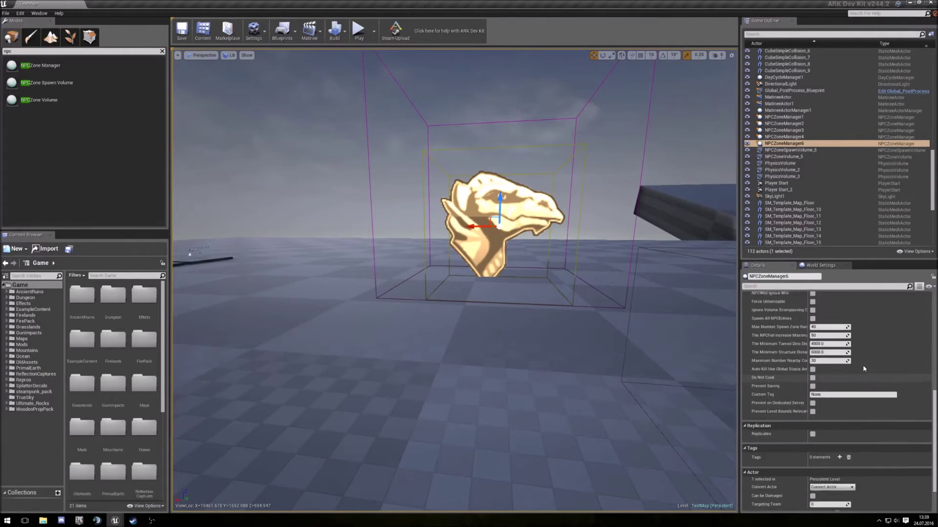
{"action": "scroll", "coordinate": [889, 383], "scroll_direction": "up", "scroll_amount": 1}
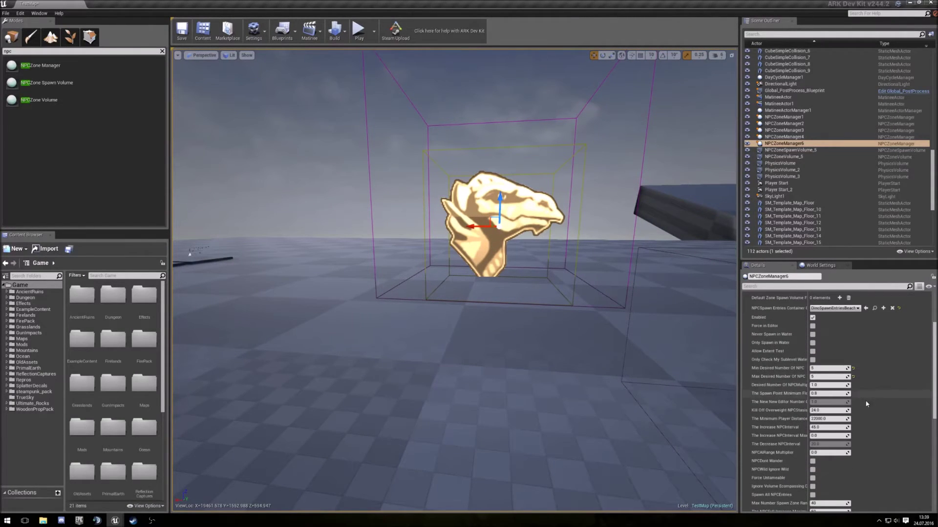
{"action": "left_click", "coordinate": [832, 419]}
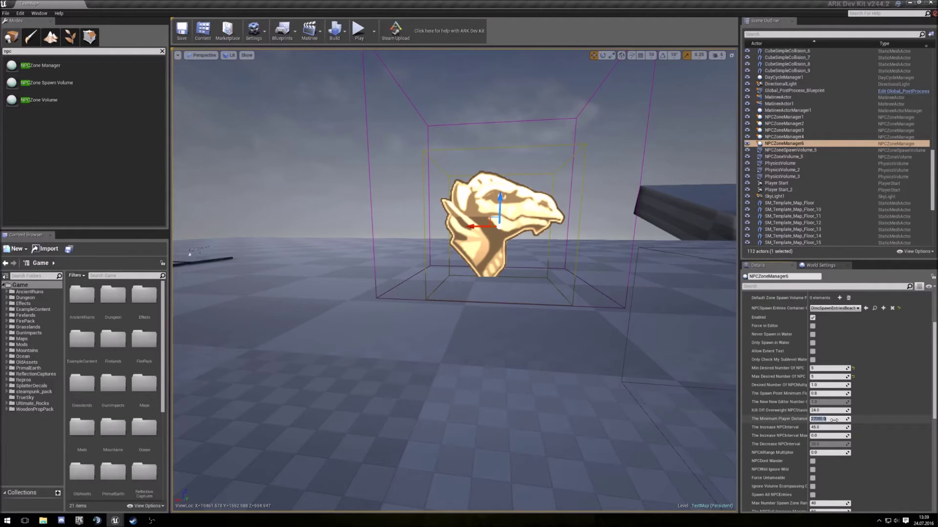
{"action": "type", "text": "300"}
{"action": "key", "text": "Return"}
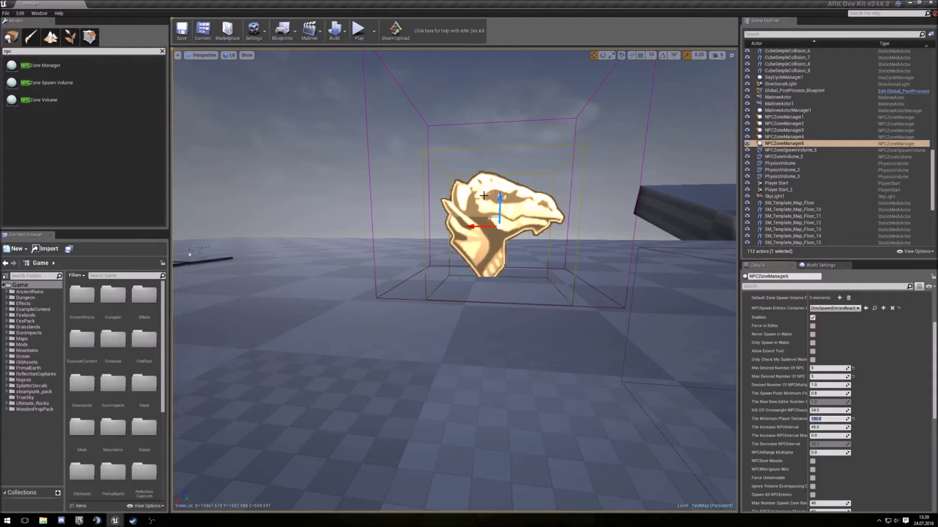
Step: Play the level, walk around with WASD watching dinos spawn, then stop with Esc
{"action": "scroll", "coordinate": [540, 426], "scroll_direction": "up", "scroll_amount": 5}
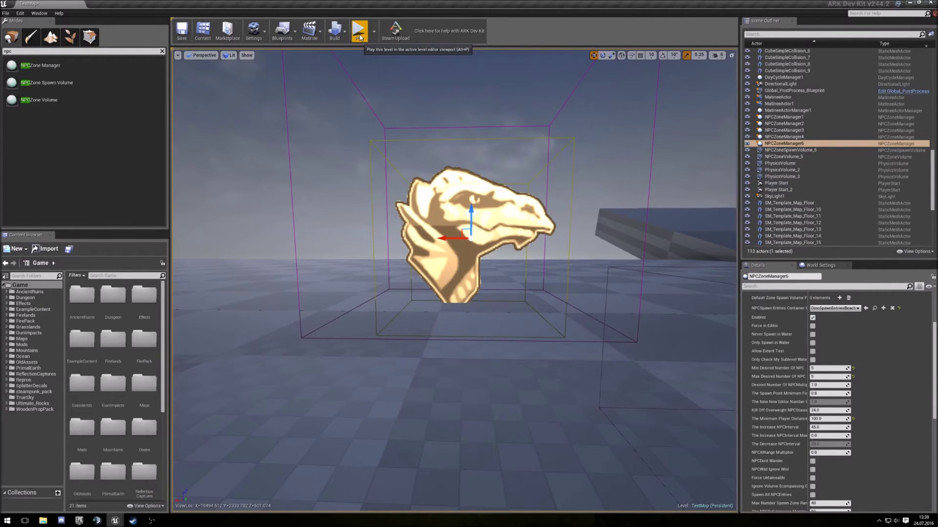
{"action": "left_click", "coordinate": [360, 33]}
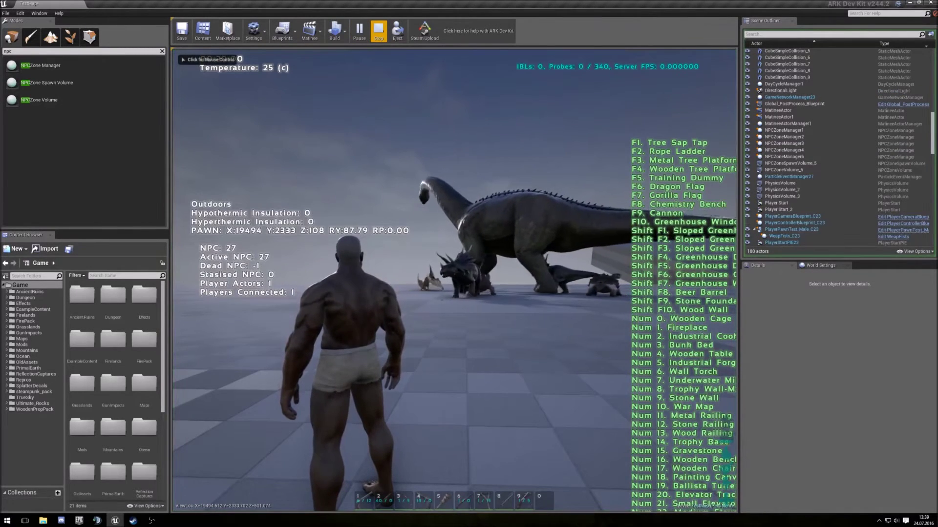
{"action": "key", "text": "d"}
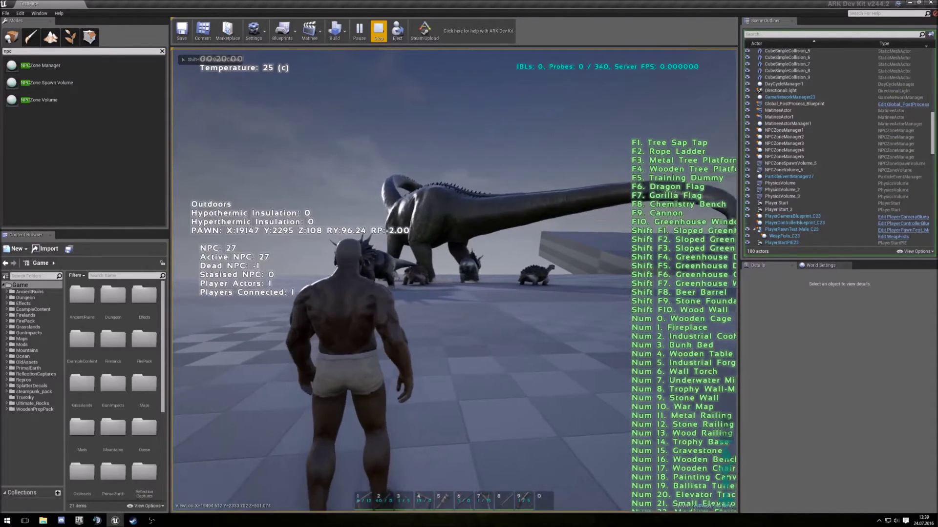
{"action": "key", "text": "a"}
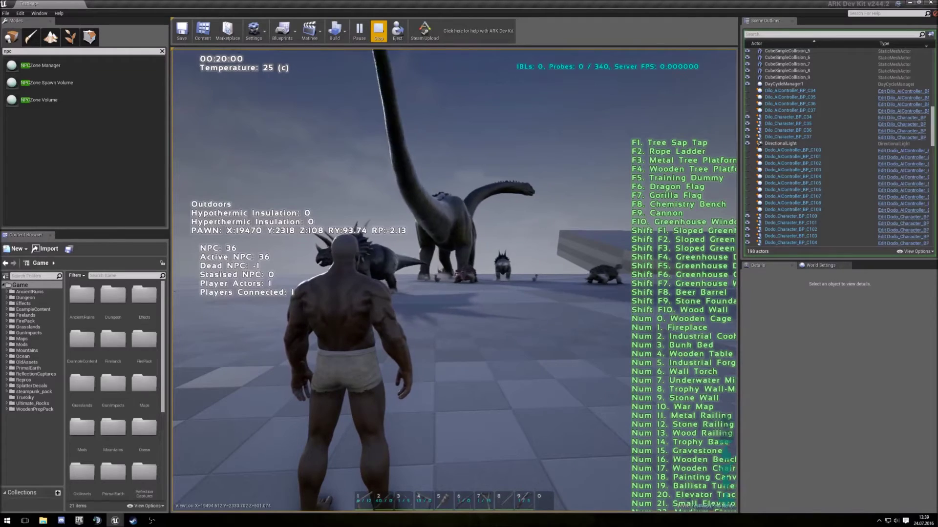
{"action": "key", "text": "d"}
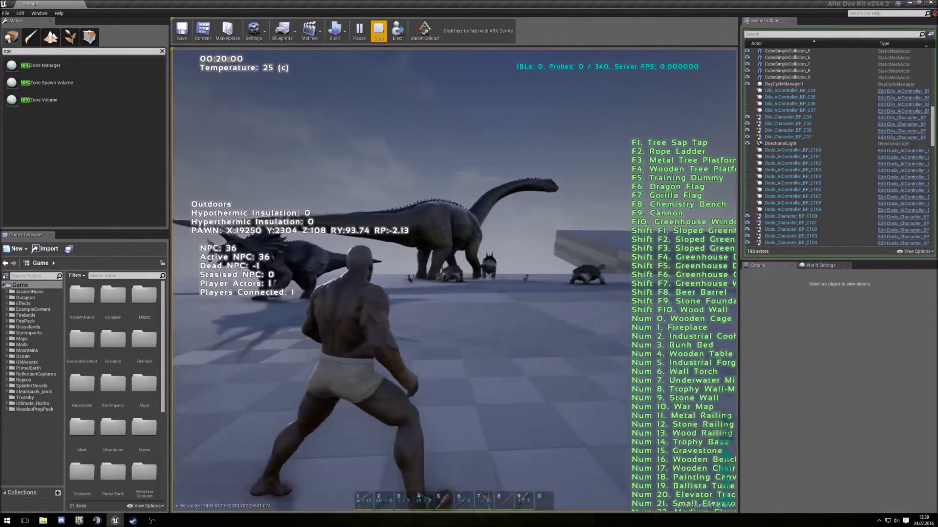
{"action": "key", "text": "d"}
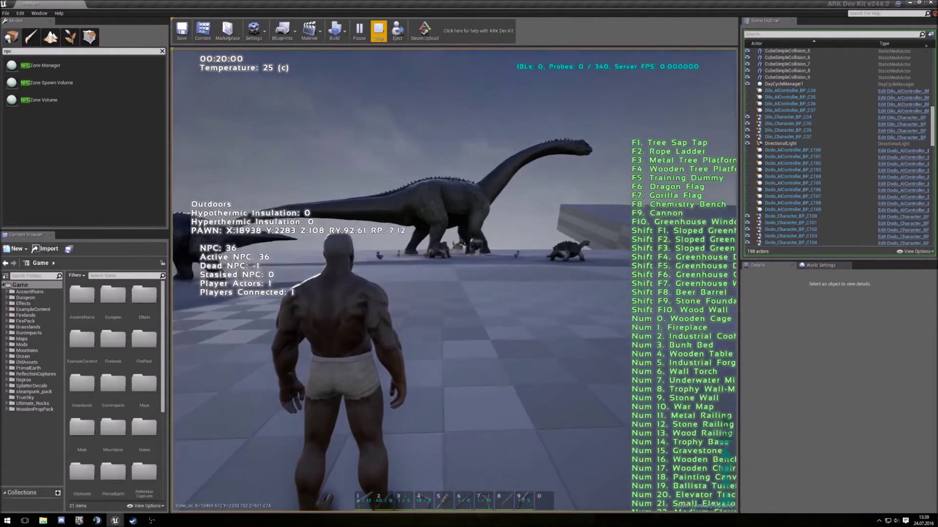
{"action": "key", "text": "s"}
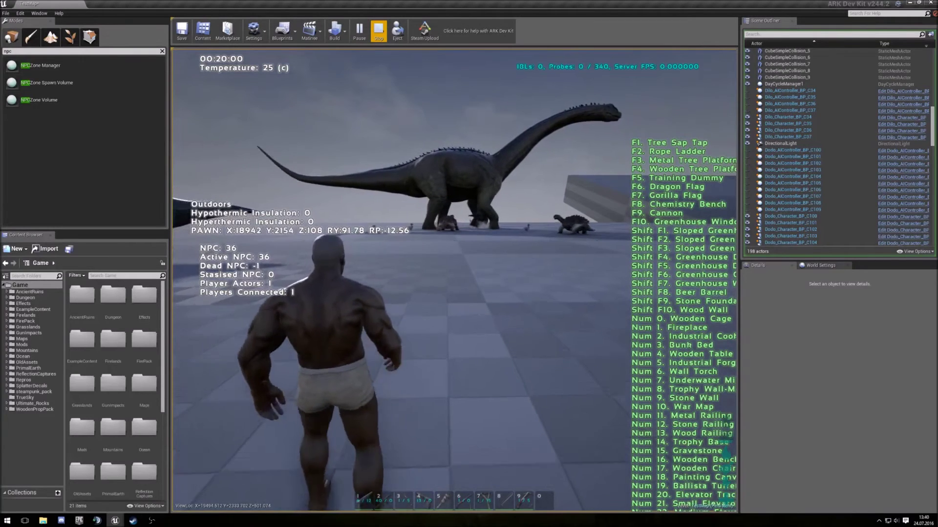
{"action": "key", "text": "w"}
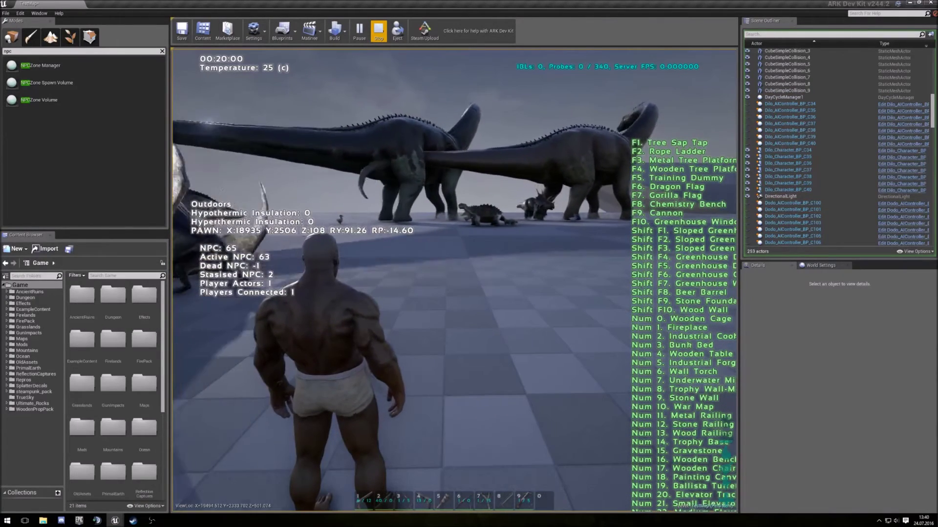
{"action": "key", "text": "Escape"}
{"action": "right_click_drag", "start_coordinate": [452, 343], "coordinate": [400, 240]}
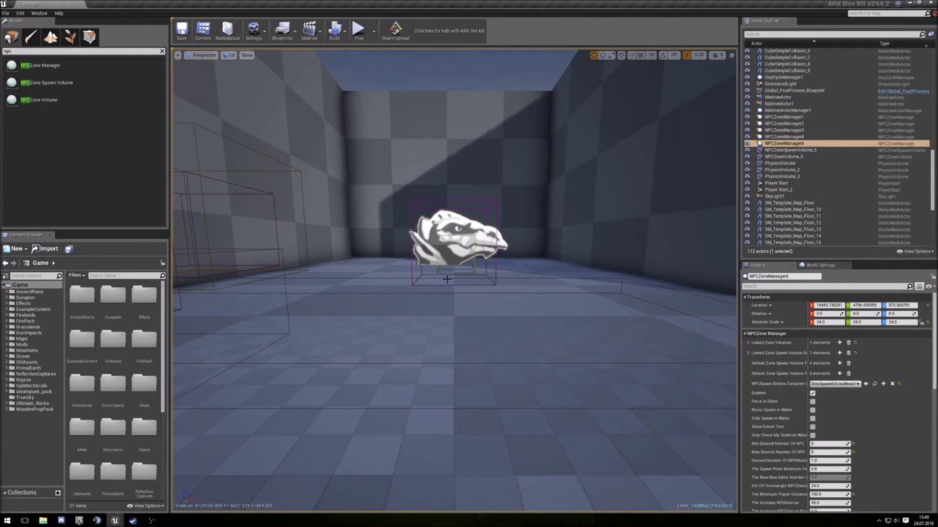
Step: Select the NPCZoneManager3 billboard in the walled room
{"action": "left_click", "coordinate": [447, 230]}
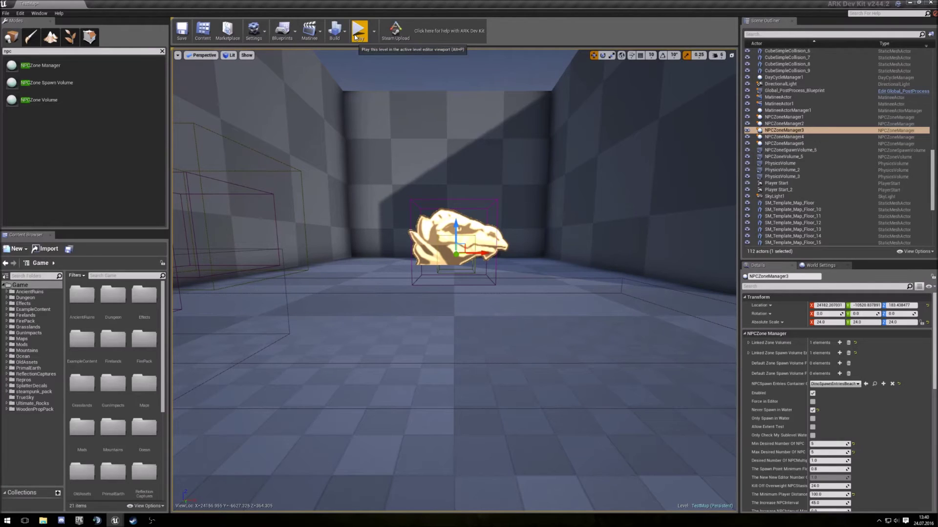
Step: Play the level and run toward the dinos in the walled room, then stop with Esc
{"action": "left_click", "coordinate": [358, 33]}
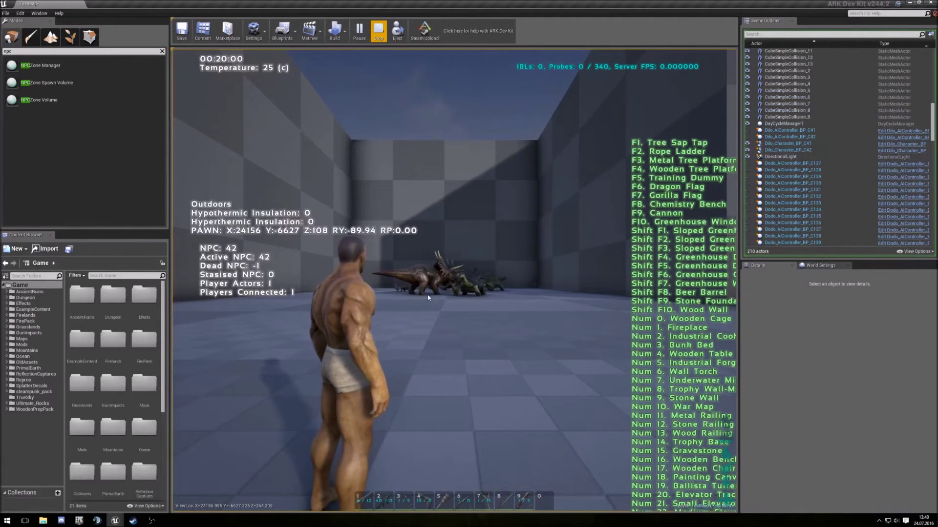
{"action": "left_click", "coordinate": [455, 365]}
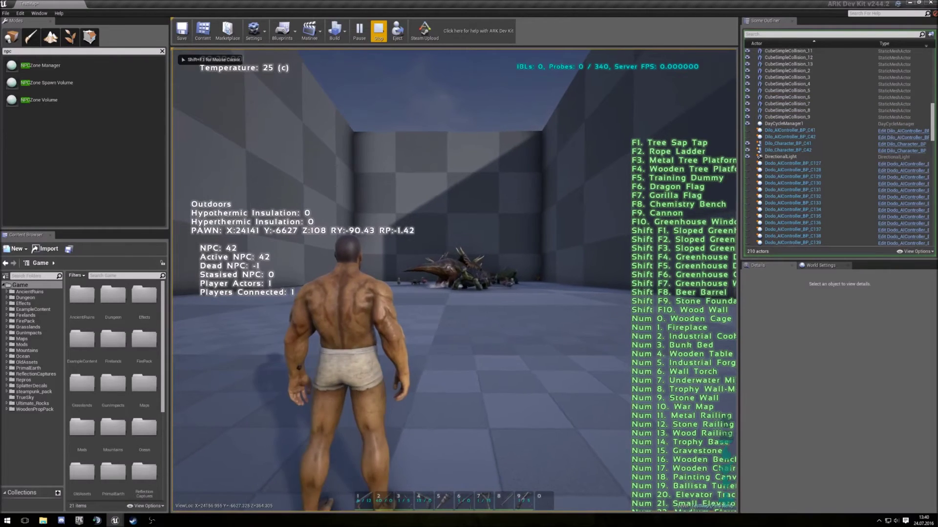
{"action": "key", "text": "w"}
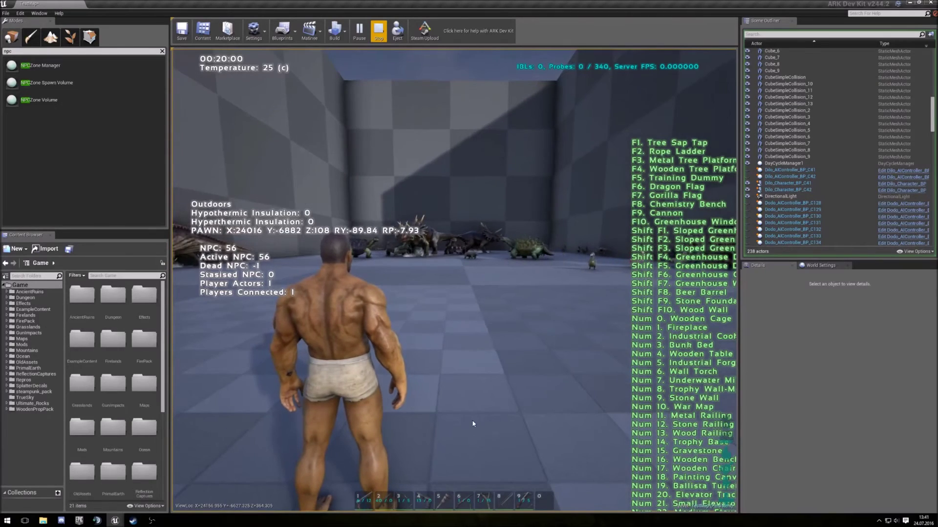
{"action": "key", "text": "Escape"}
Step: Select the room's NPCZoneVolume_2 and NPCZoneSpawnVolume_2 boxes to inspect them
{"action": "right_click_drag", "start_coordinate": [454, 281], "coordinate": [415, 281]}
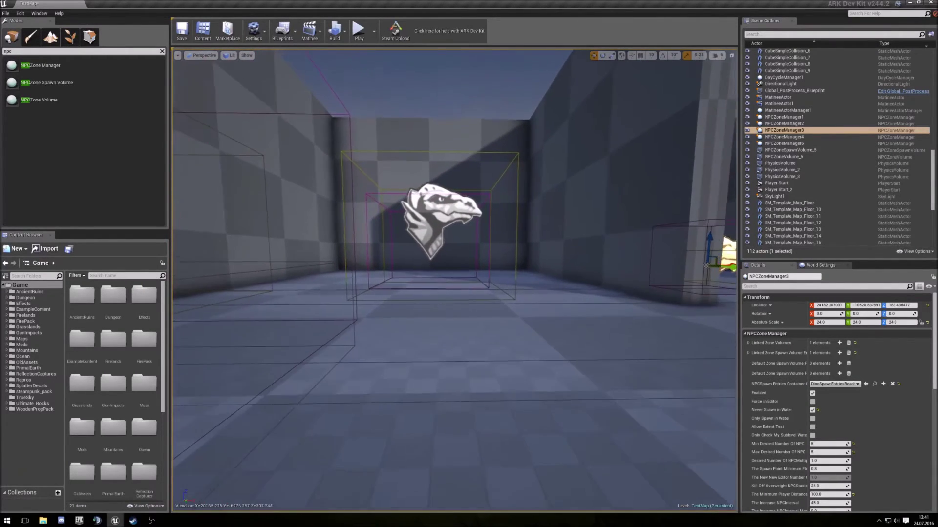
{"action": "right_click_drag", "start_coordinate": [476, 401], "coordinate": [475, 401]}
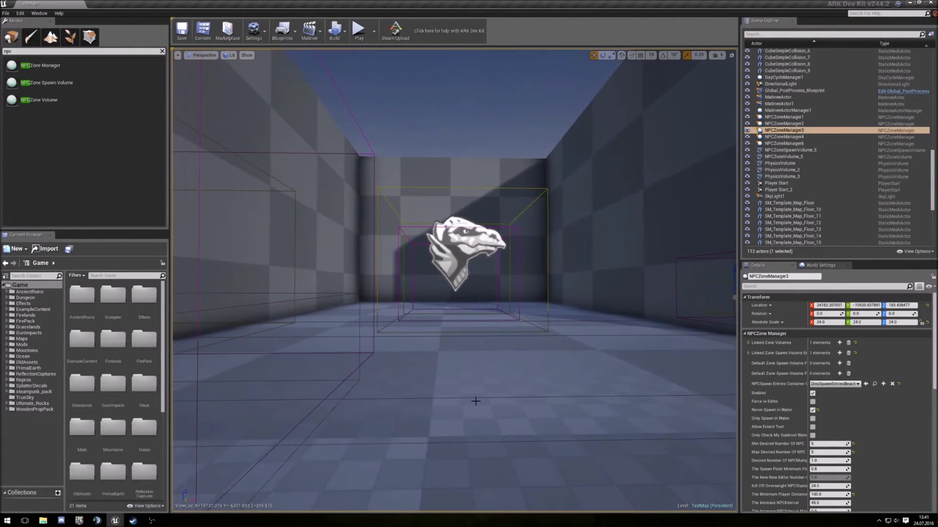
{"action": "left_click", "coordinate": [412, 226]}
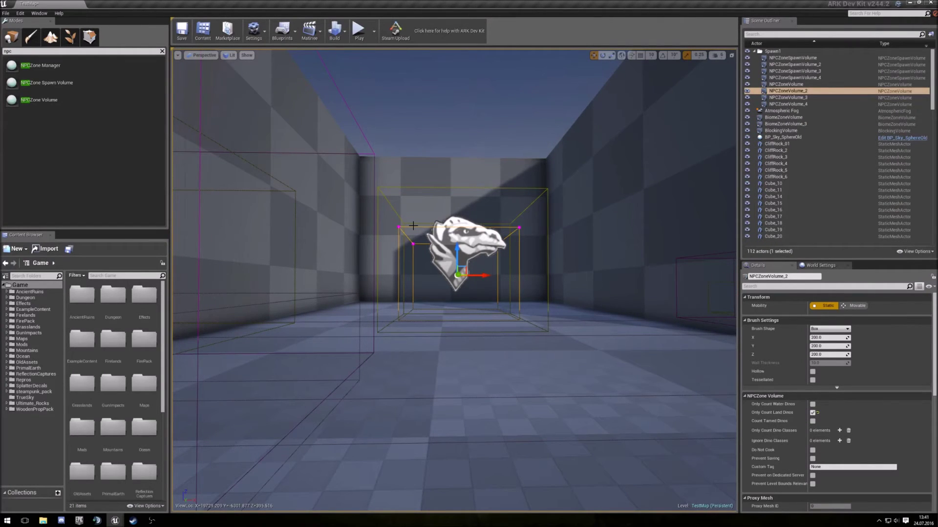
{"action": "left_click", "coordinate": [411, 187]}
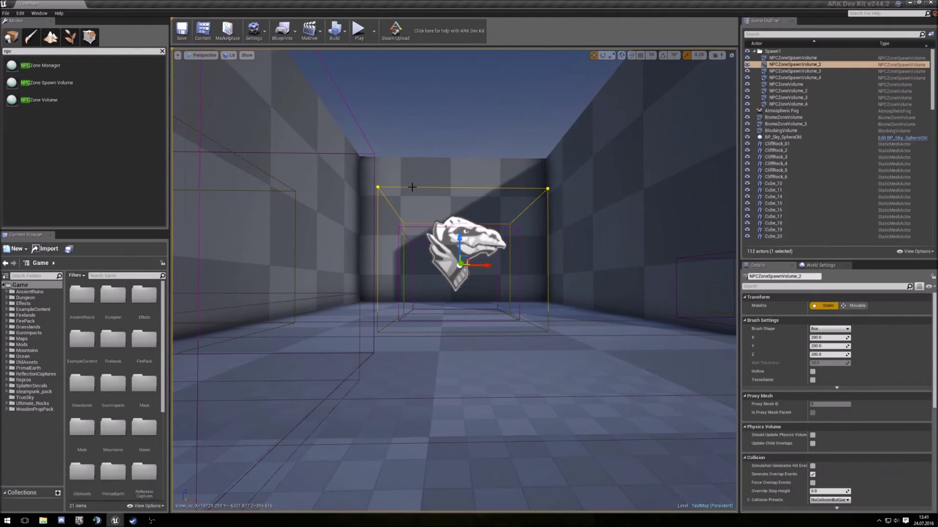
Step: Play-test the room, walking forward as dinos spawn, then stop with Esc
{"action": "left_click", "coordinate": [359, 30]}
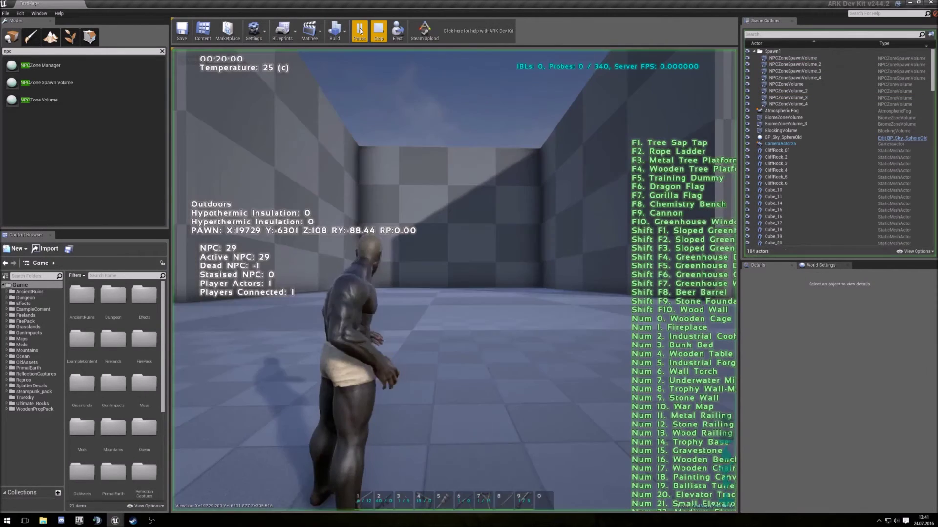
{"action": "left_click", "coordinate": [528, 347]}
{"action": "key", "text": "w"}
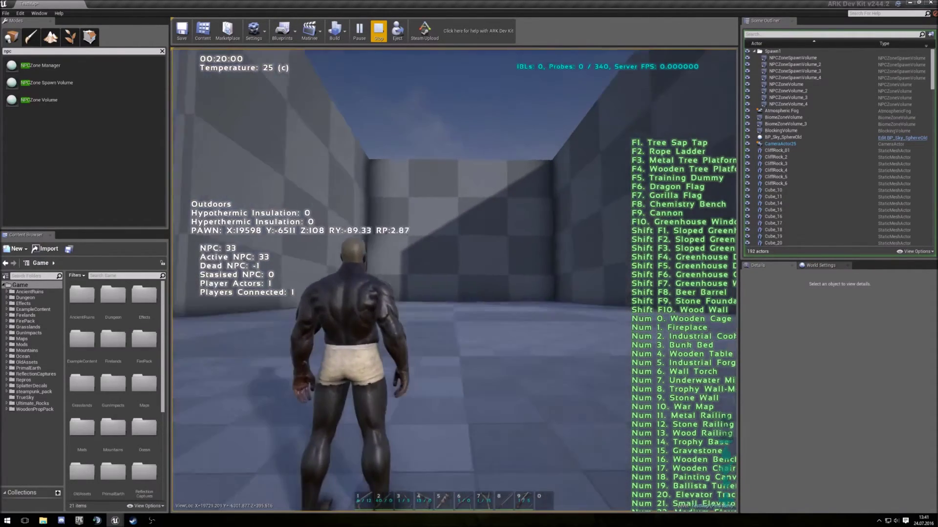
{"action": "key", "text": "Escape"}
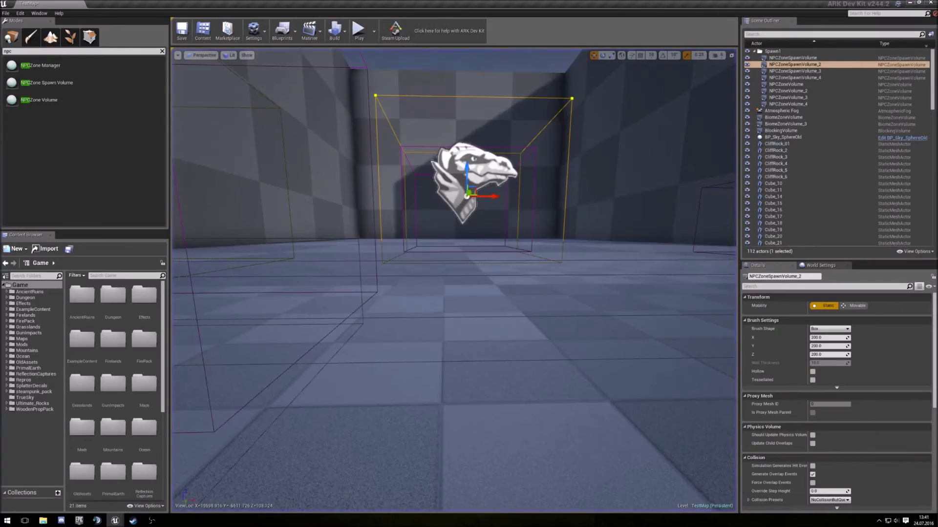
Step: Select the large zone volume, then the inner spawn volume NPCZoneSpawnVolume_4
{"action": "key", "text": "f"}
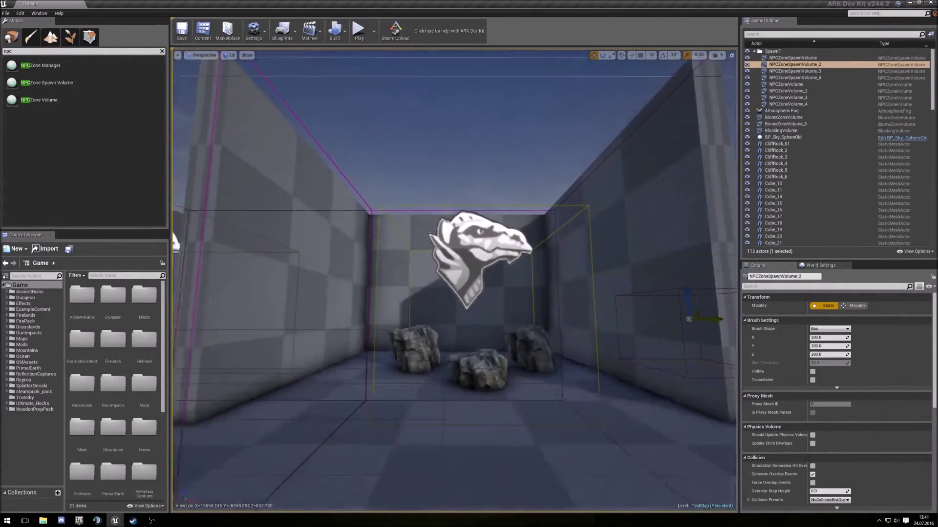
{"action": "right_click_drag", "start_coordinate": [480, 395], "coordinate": [480, 395]}
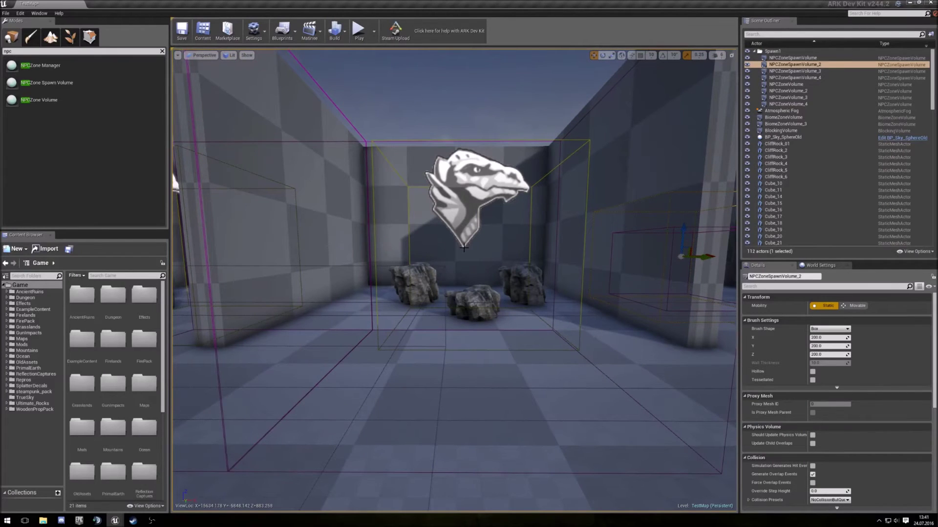
{"action": "right_click_drag", "start_coordinate": [471, 220], "coordinate": [471, 220]}
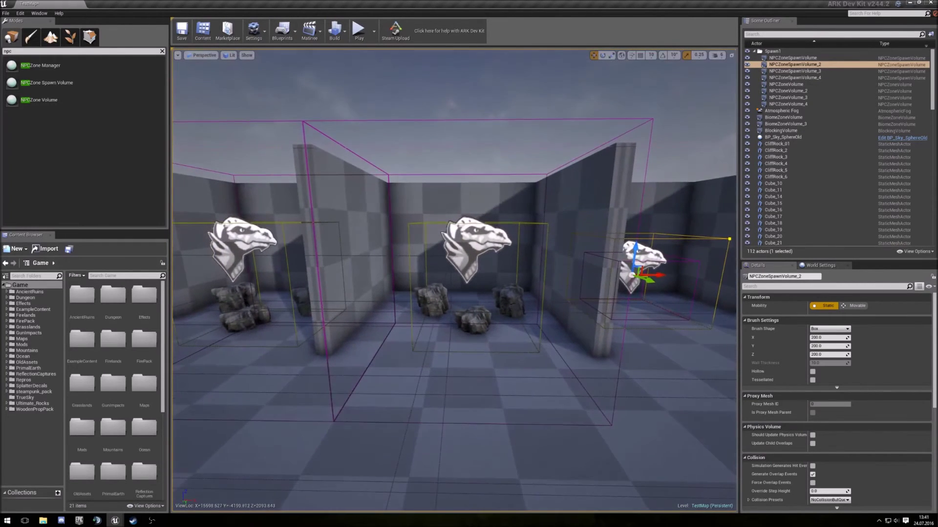
{"action": "left_click", "coordinate": [458, 122]}
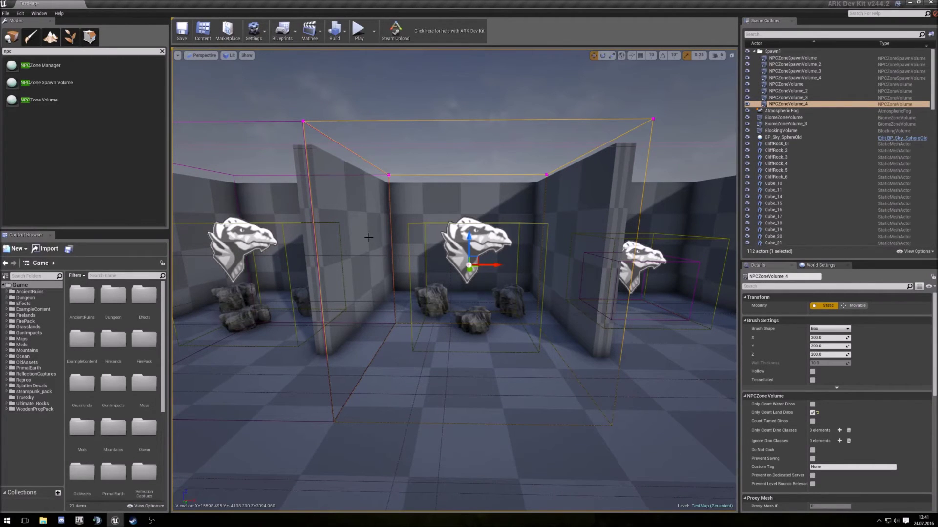
{"action": "left_click", "coordinate": [416, 316]}
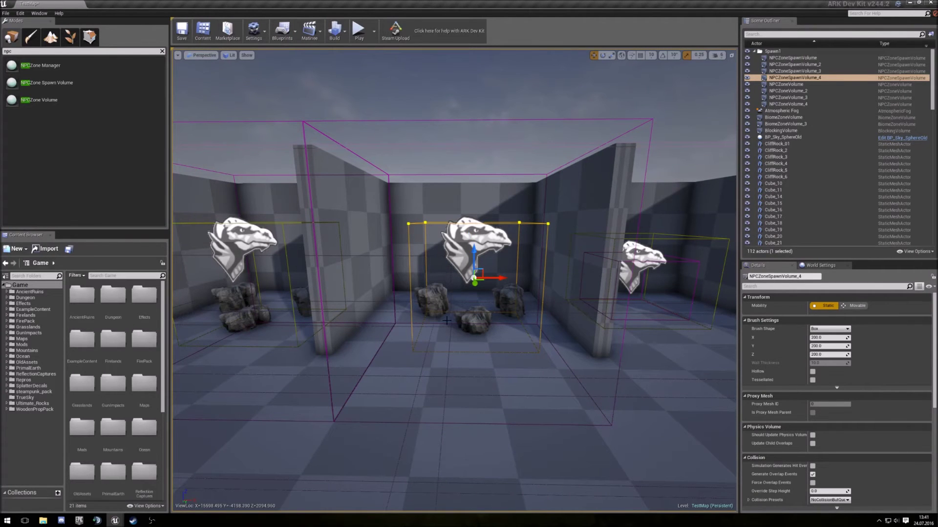
Step: Fly the view inside the spawn volume facing the three rocks and start playing
{"action": "right_click_drag", "start_coordinate": [452, 383], "coordinate": [455, 352]}
{"action": "key", "text": "w"}
{"action": "right_click_drag", "start_coordinate": [378, 176], "coordinate": [377, 168]}
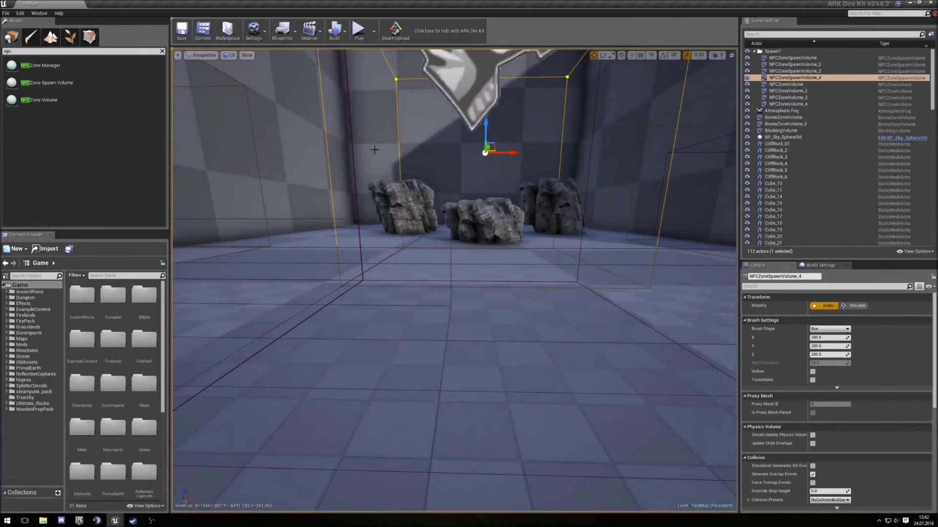
{"action": "left_click", "coordinate": [367, 37]}
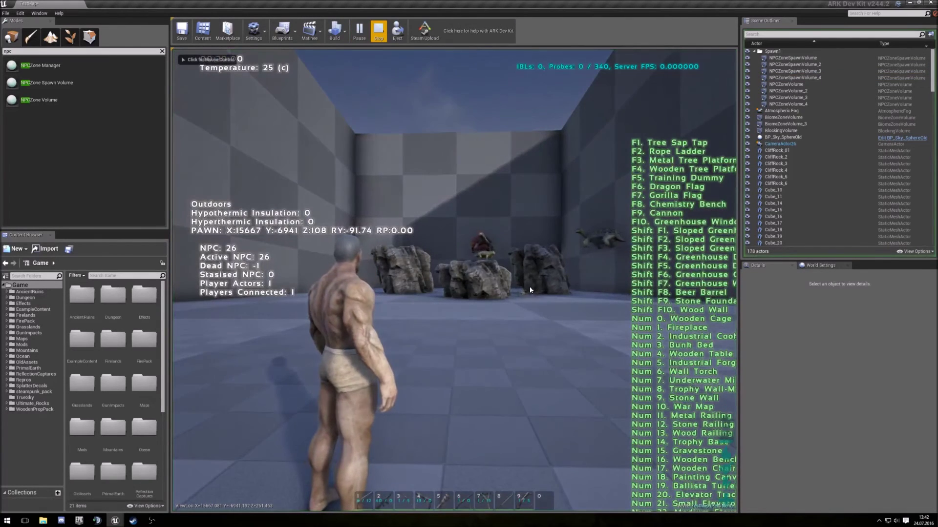
Step: Walk the character toward the rocks until the NPC count reaches 59, then end the play-test
{"action": "left_click", "coordinate": [529, 341]}
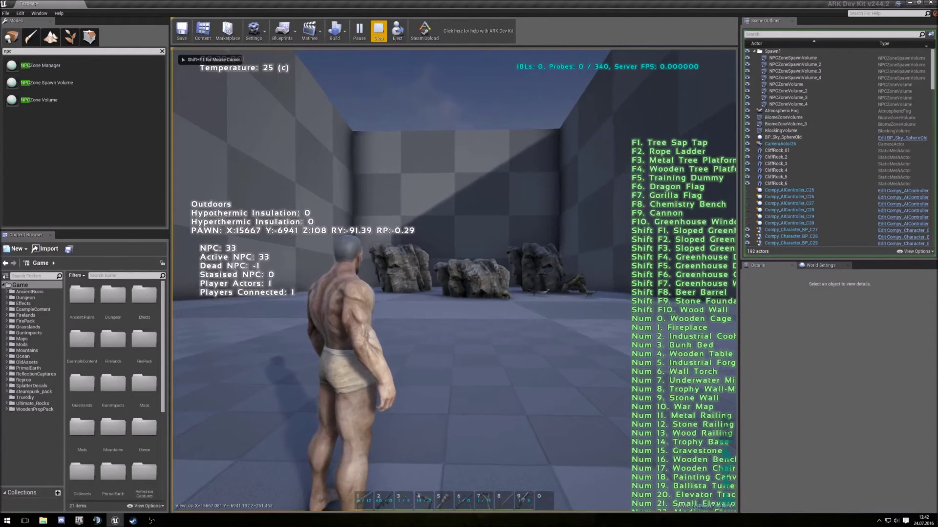
{"action": "key", "text": "w"}
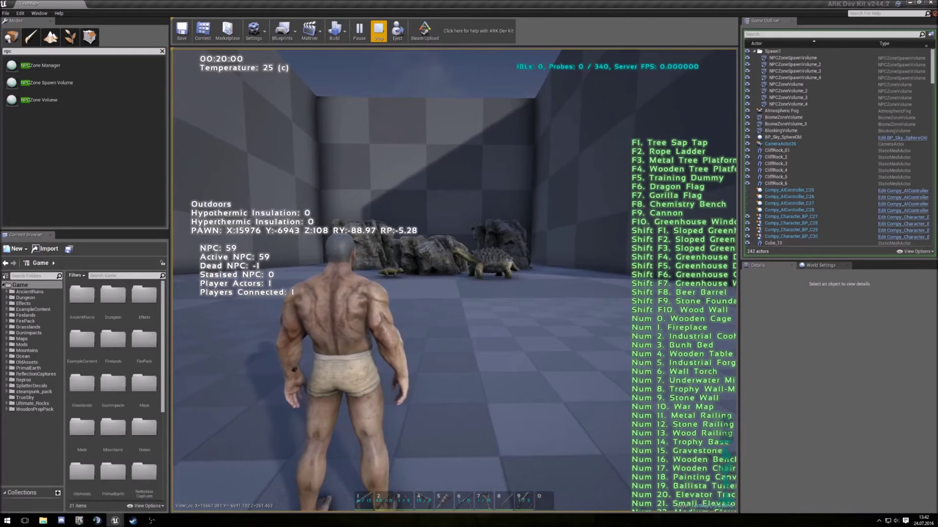
{"action": "key", "text": "Escape"}
{"action": "key", "text": "s"}
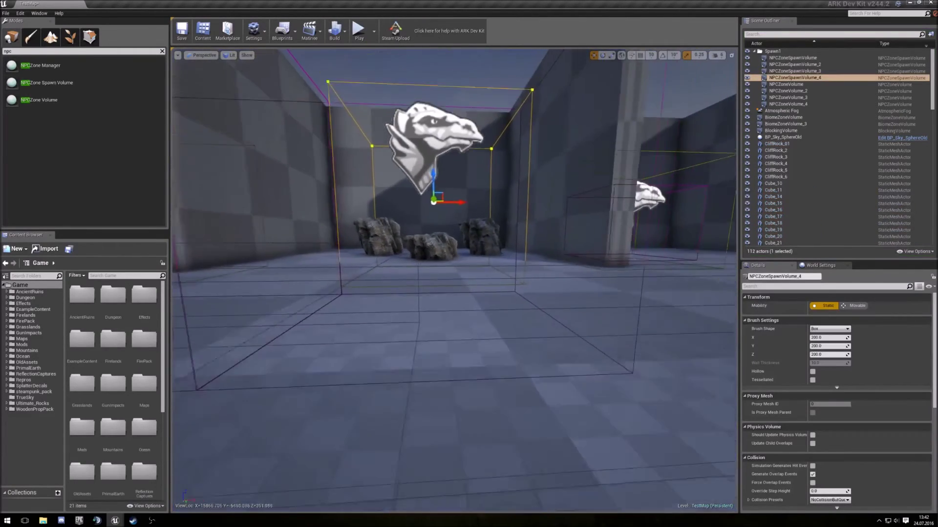
{"action": "key", "text": "w"}
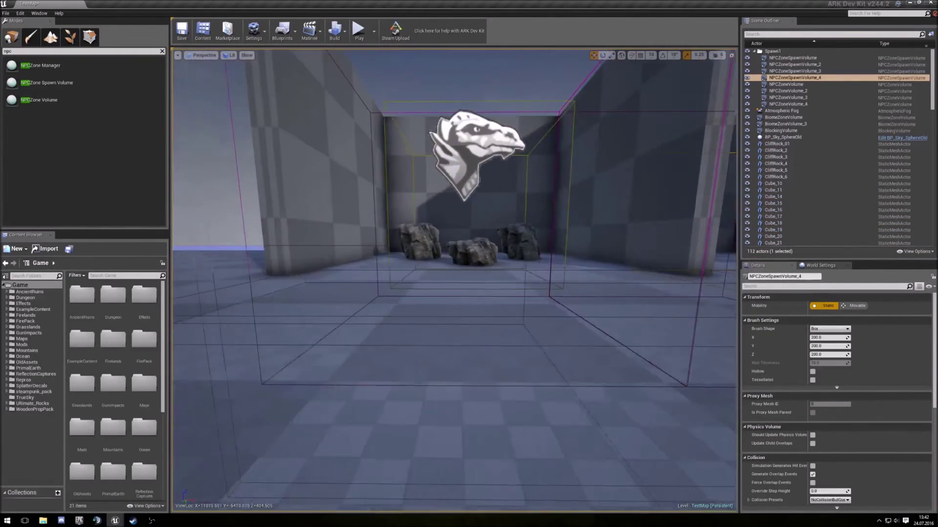
{"action": "key", "text": "s"}
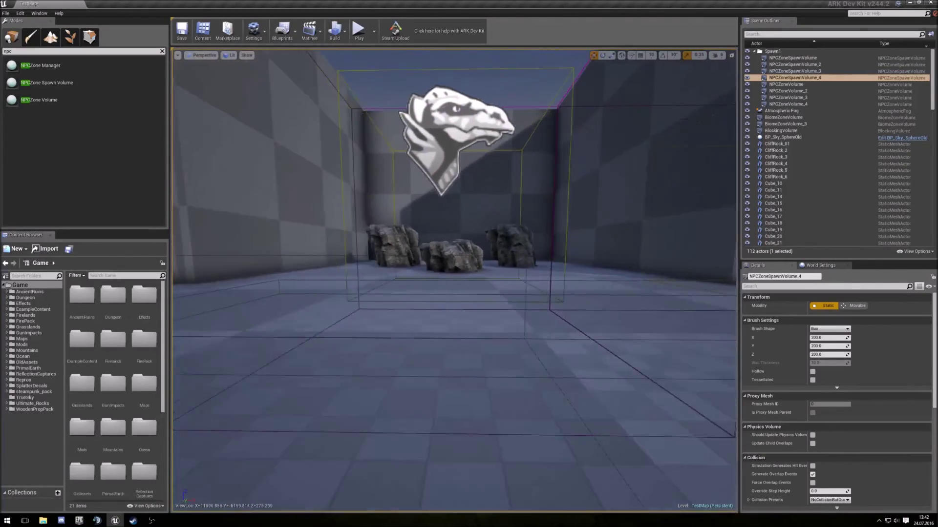
{"action": "key", "text": "w"}
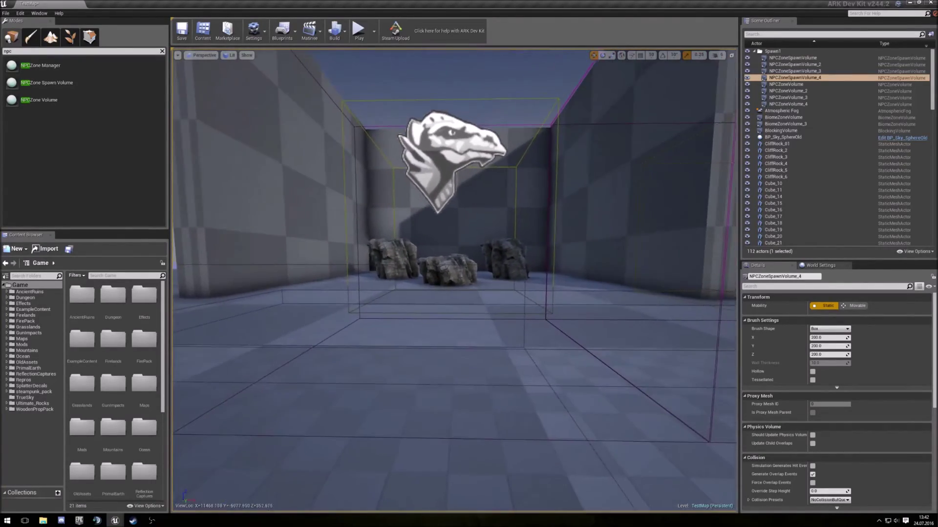
{"action": "key", "text": "w"}
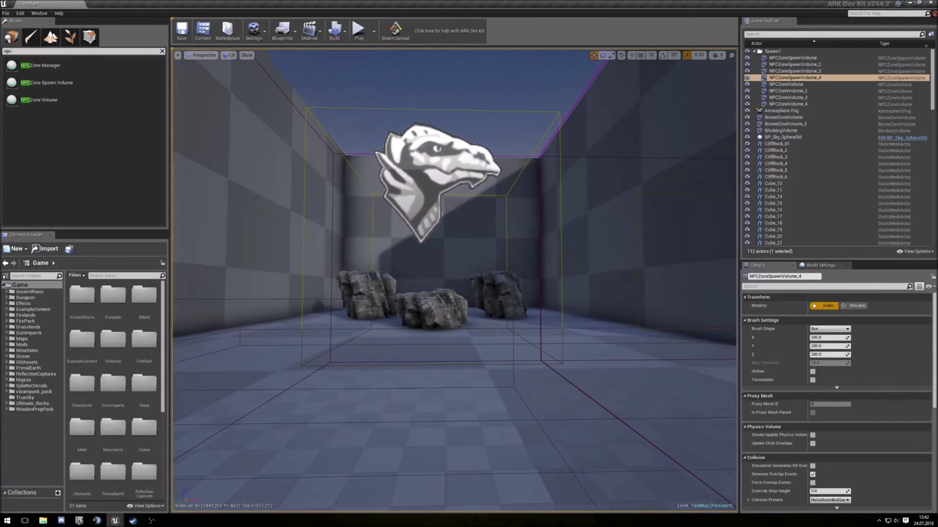
{"action": "left_click", "coordinate": [359, 31]}
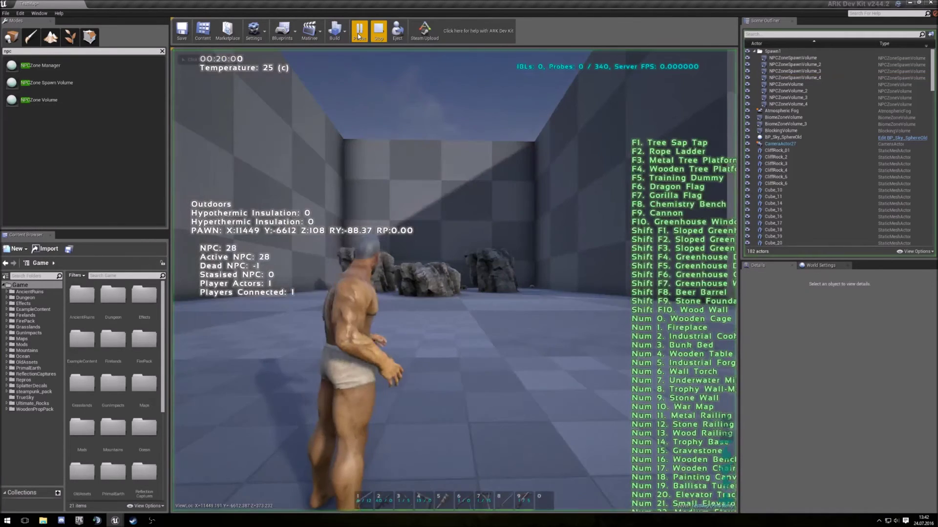
{"action": "left_click", "coordinate": [362, 98]}
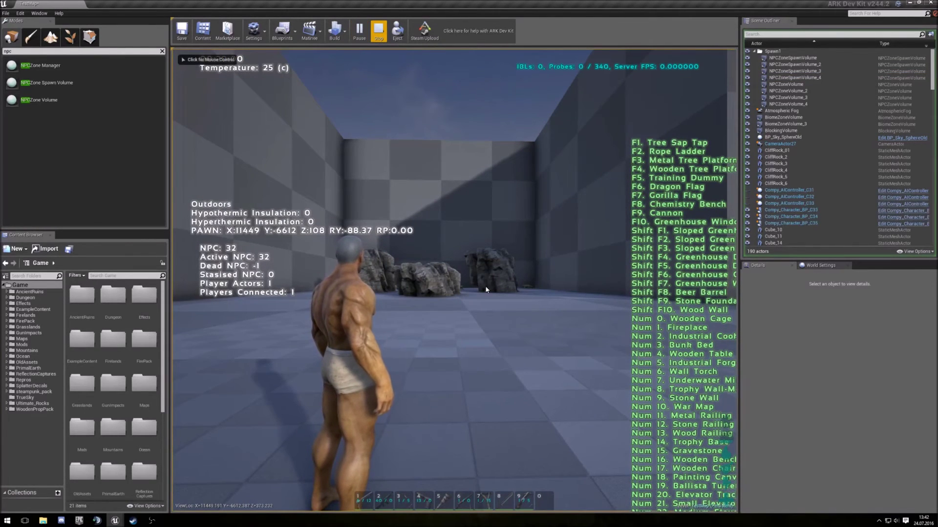
{"action": "key", "text": "w"}
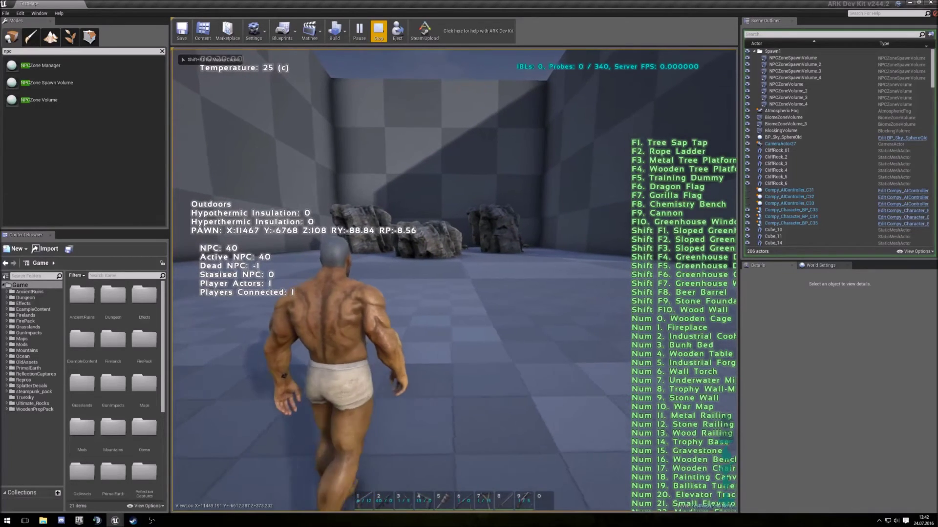
{"action": "key", "text": "s"}
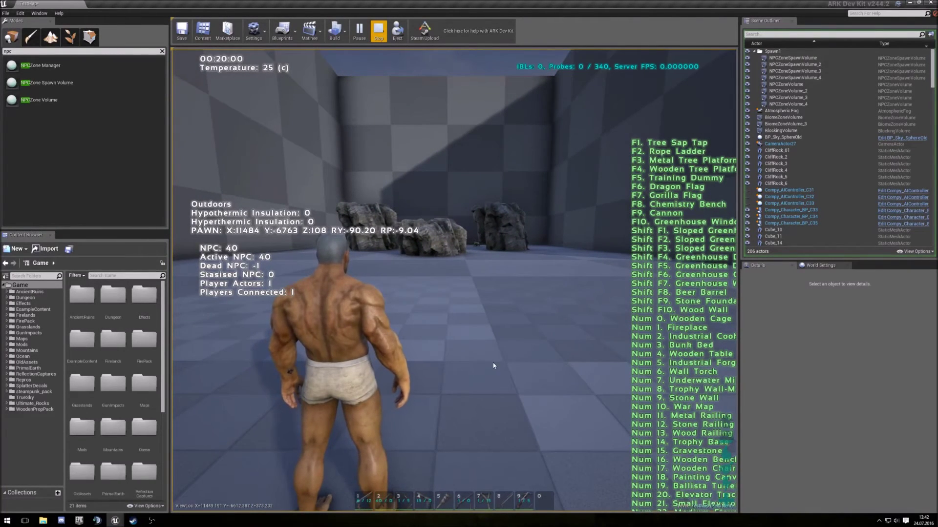
{"action": "key", "text": "Escape"}
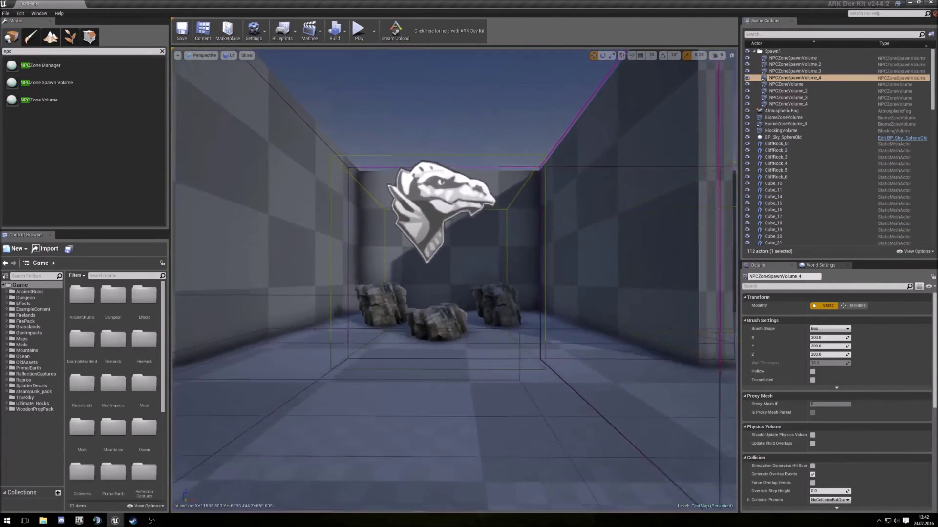
Step: Select NPCZoneManager1 and expand its Default Zone Spawn Volume Floor Tags to reveal Landscape
{"action": "right_click_drag", "start_coordinate": [478, 340], "coordinate": [478, 340]}
{"action": "left_click", "coordinate": [419, 137]}
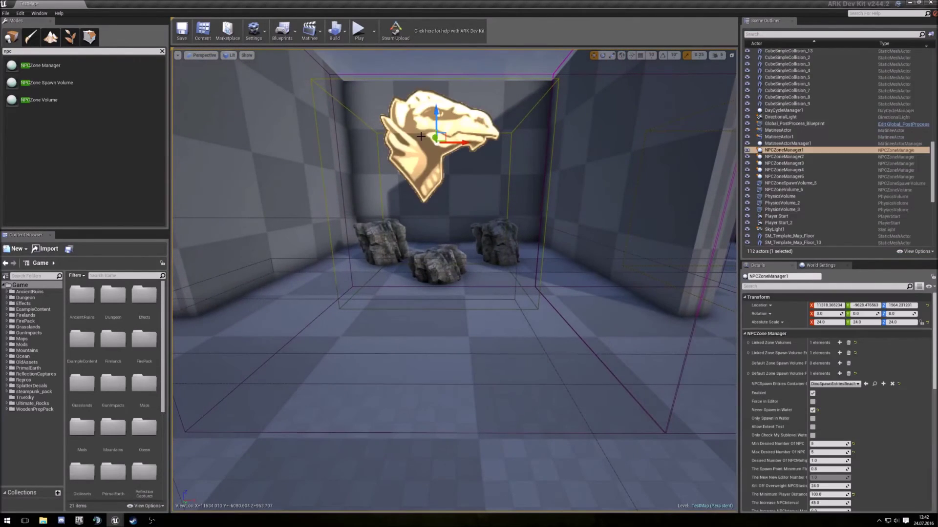
{"action": "left_click", "coordinate": [749, 374]}
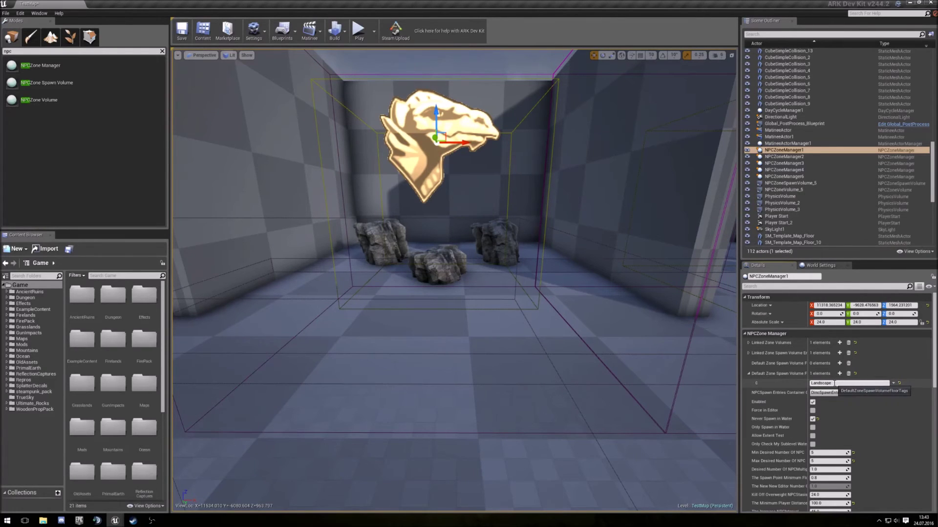
{"action": "left_click", "coordinate": [411, 318]}
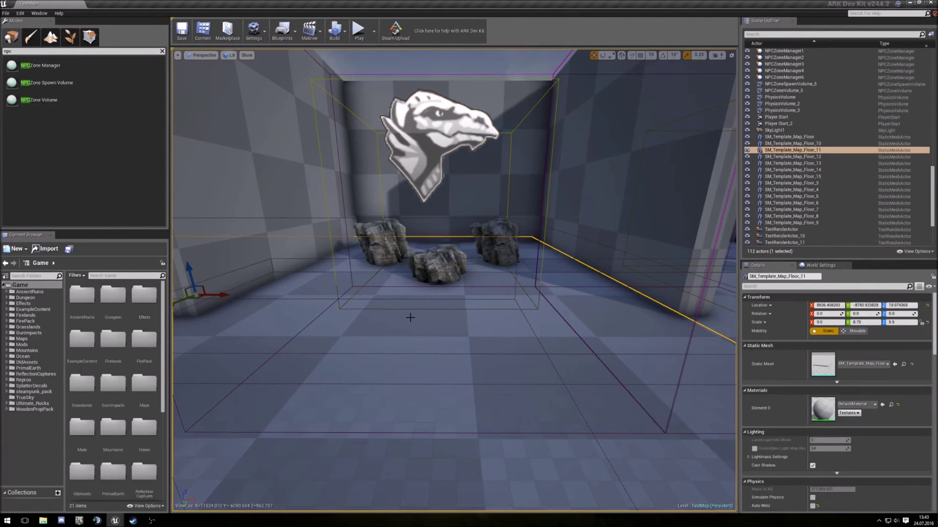
Step: Scroll SM_Template_Map_Floor_11's Details down and expand Tags to show element 0 = Landscape
{"action": "scroll", "coordinate": [895, 374], "scroll_direction": "down", "scroll_amount": 12}
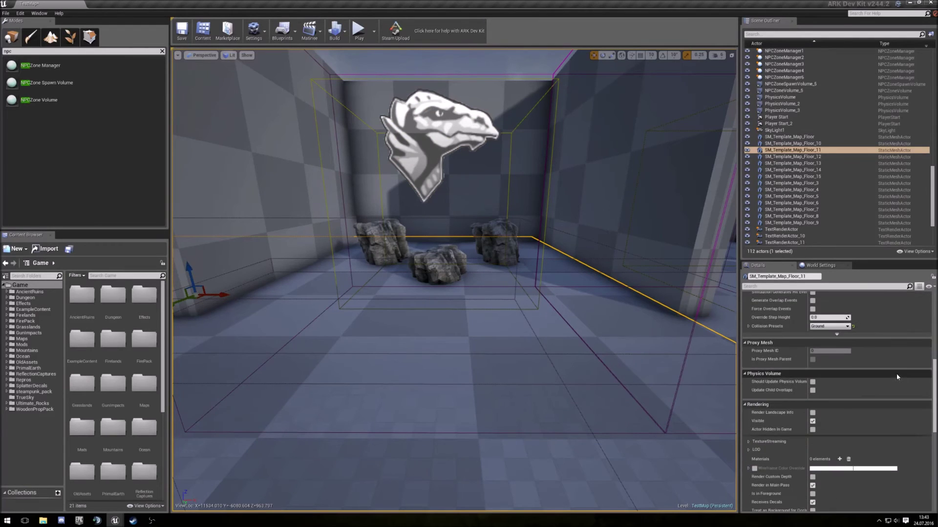
{"action": "scroll", "coordinate": [898, 369], "scroll_direction": "down", "scroll_amount": 6}
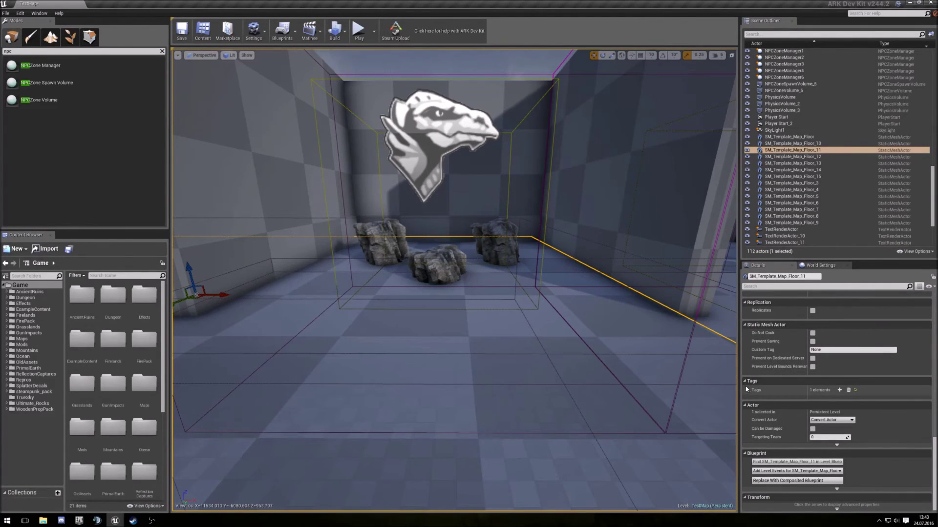
{"action": "left_click", "coordinate": [747, 390]}
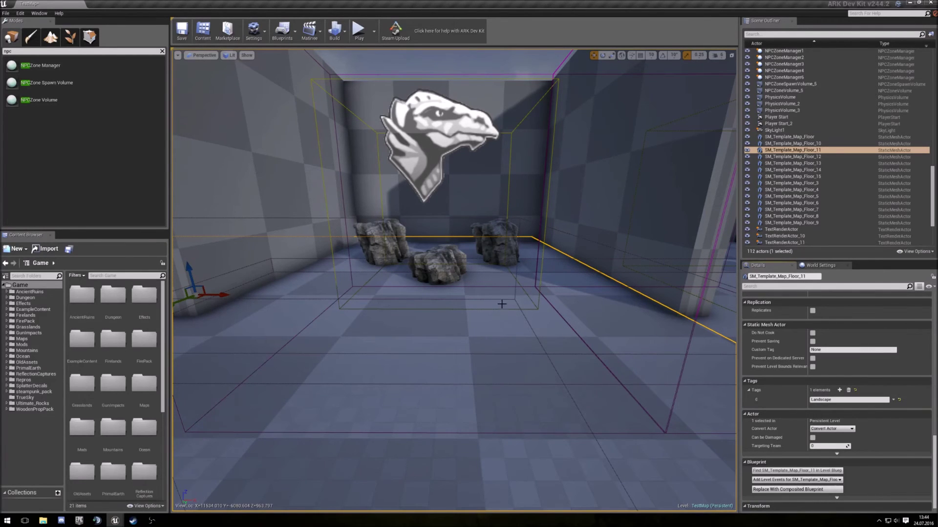
Step: Select the water volume PhysicsVolume_3, nudge it upward, then lower it back down
{"action": "key", "text": "s"}
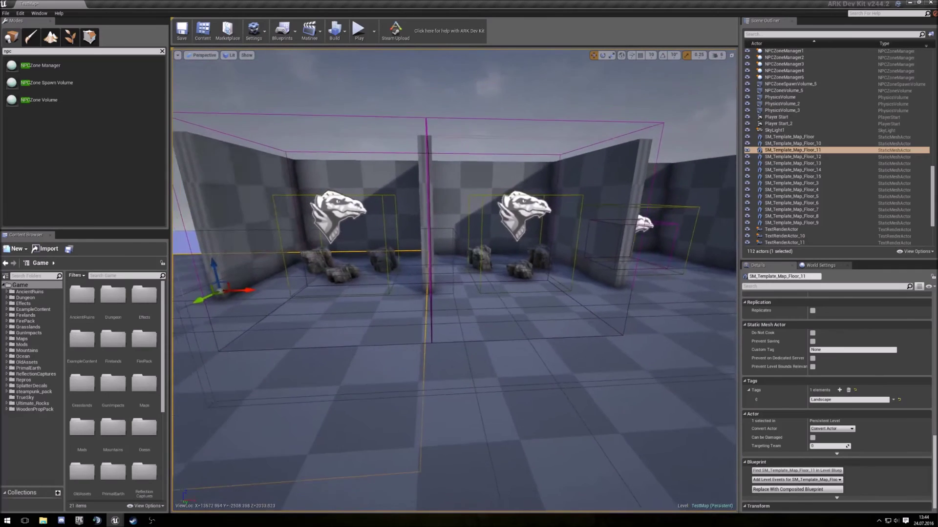
{"action": "right_click_drag", "start_coordinate": [454, 283], "coordinate": [440, 283]}
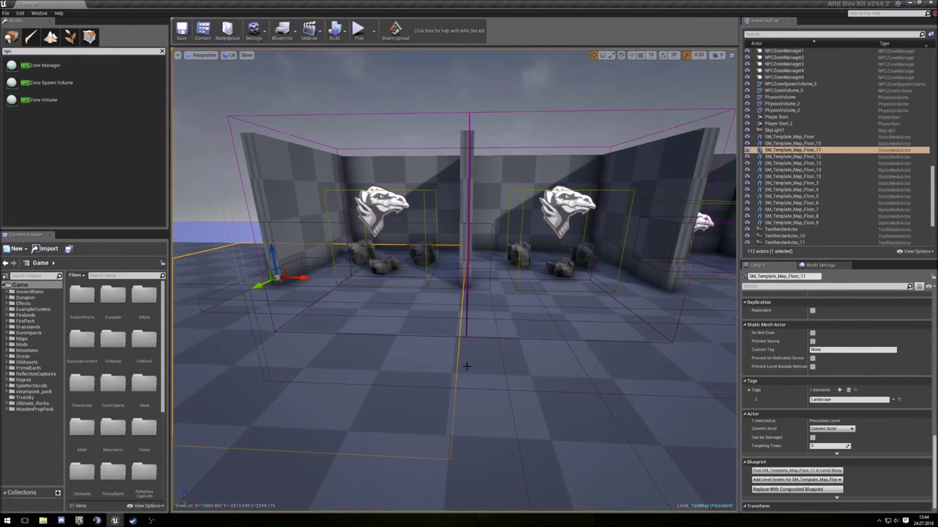
{"action": "left_click", "coordinate": [801, 111]}
{"action": "key", "text": "w"}
{"action": "mouse_move", "coordinate": [586, 320]}
{"action": "right_mouse_down"}
{"action": "mouse_move", "coordinate": [586, 352]}
{"action": "mouse_move", "coordinate": [586, 320]}
{"action": "right_mouse_up"}
{"action": "right_click_drag", "start_coordinate": [571, 434], "coordinate": [571, 415]}
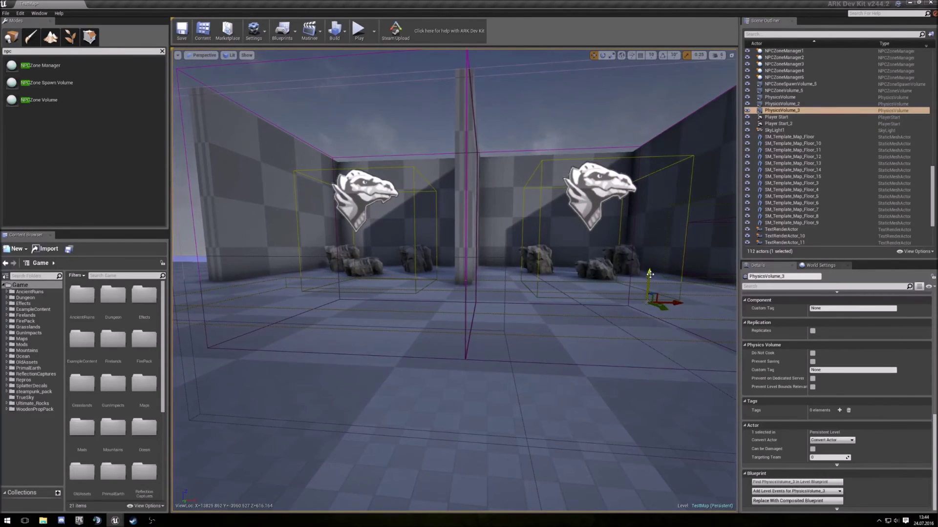
{"action": "left_click_drag", "start_coordinate": [650, 274], "coordinate": [652, 237]}
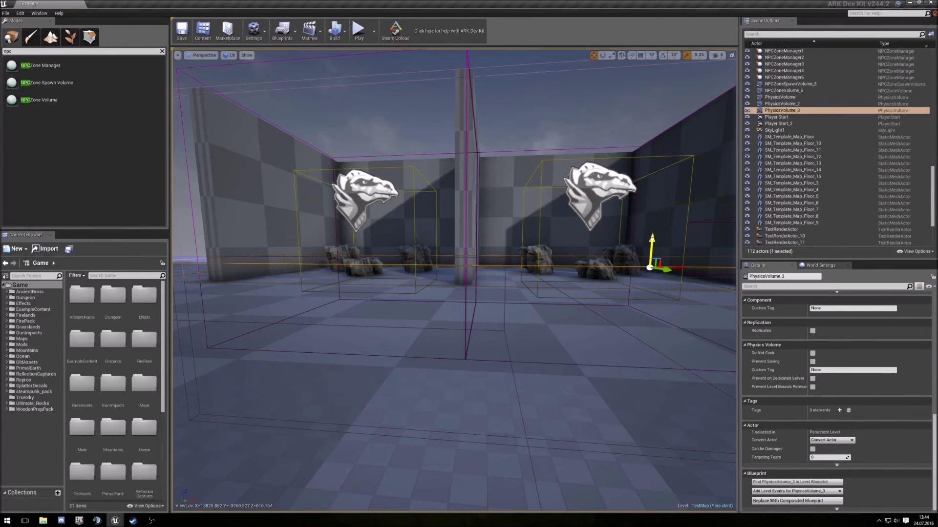
{"action": "left_click_drag", "start_coordinate": [652, 241], "coordinate": [651, 247]}
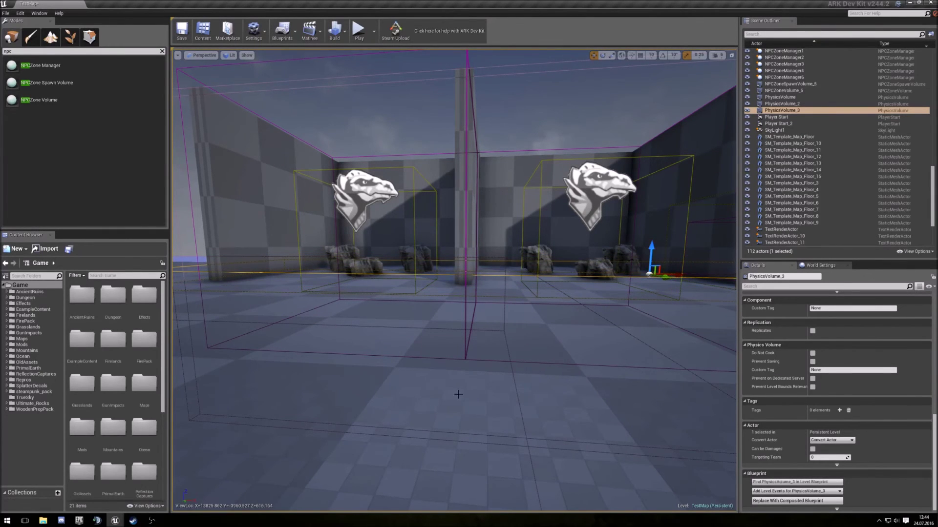
Step: Bring the camera to face the rocks by the left spawn volume and start a play-test
{"action": "left_click_drag", "start_coordinate": [458, 394], "coordinate": [466, 276]}
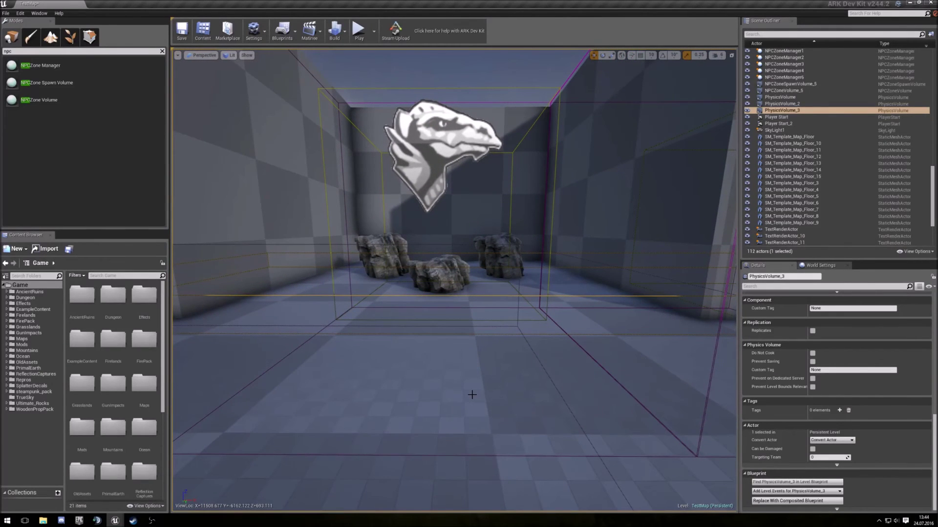
{"action": "mouse_move", "coordinate": [465, 408]}
{"action": "right_mouse_down"}
{"action": "mouse_move", "coordinate": [459, 400]}
{"action": "mouse_move", "coordinate": [454, 415]}
{"action": "mouse_move", "coordinate": [465, 409]}
{"action": "right_mouse_up"}
{"action": "left_click", "coordinate": [359, 31]}
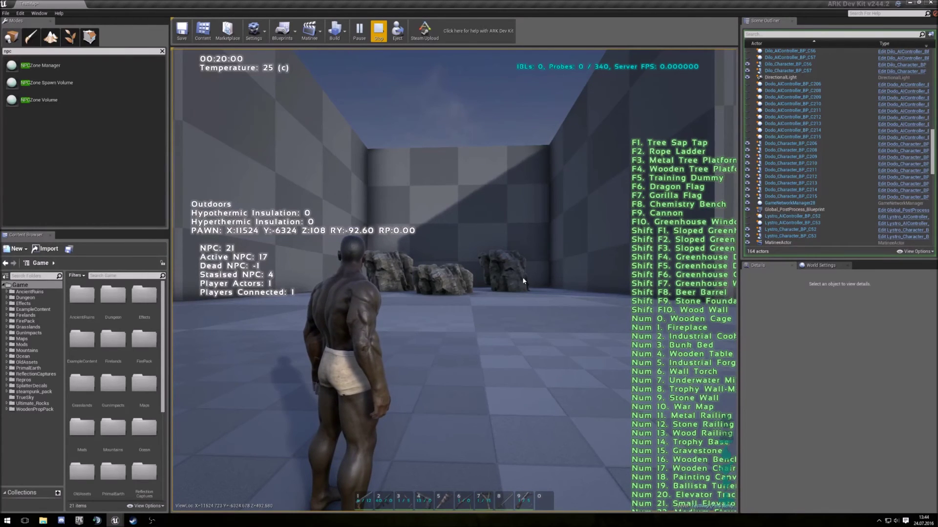
Step: Stop the play-test once 21 NPCs have spawned
{"action": "left_click", "coordinate": [380, 32]}
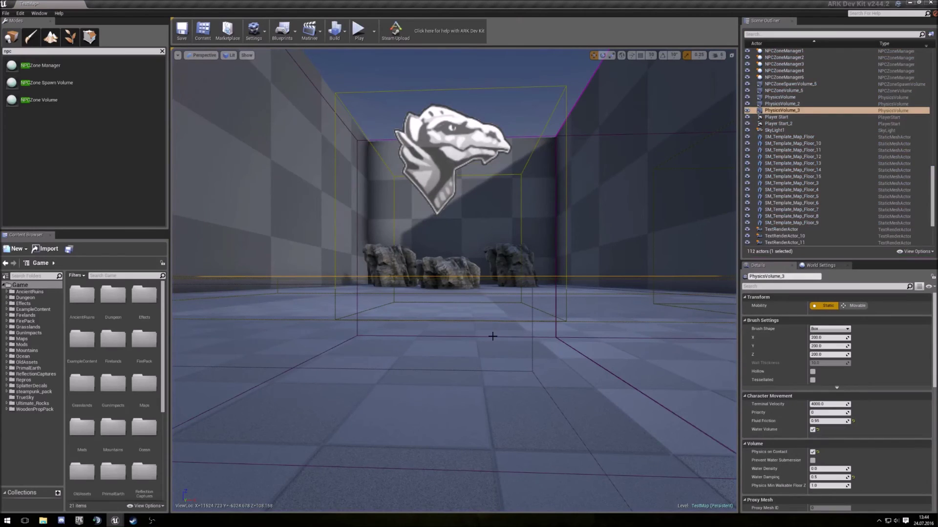
Step: Select the first zone manager's dino icon and then NPCZoneManager4 to review them
{"action": "left_click", "coordinate": [440, 164]}
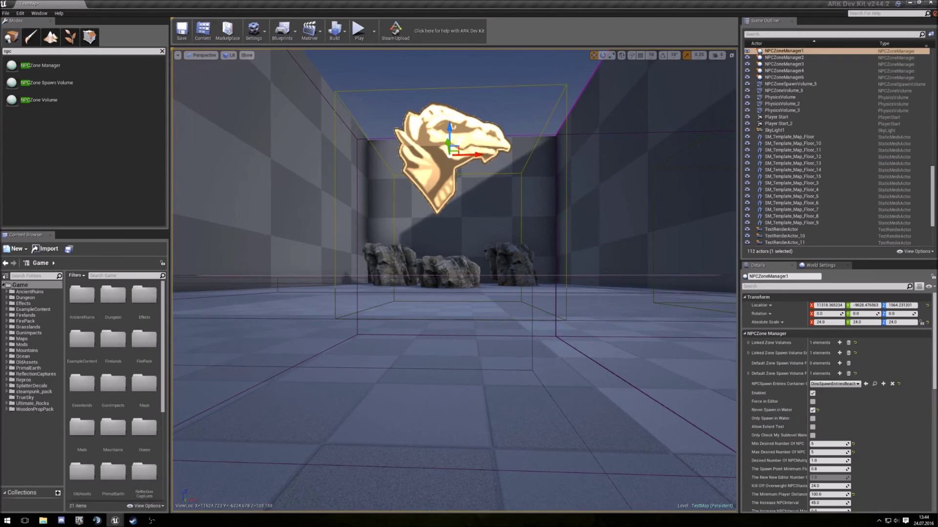
{"action": "right_click_drag", "start_coordinate": [455, 279], "coordinate": [432, 280]}
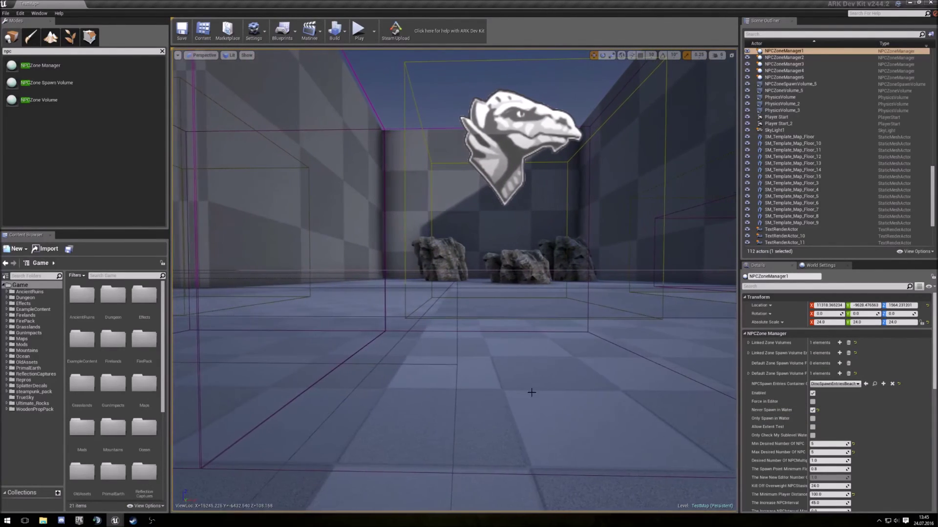
{"action": "left_click", "coordinate": [518, 148]}
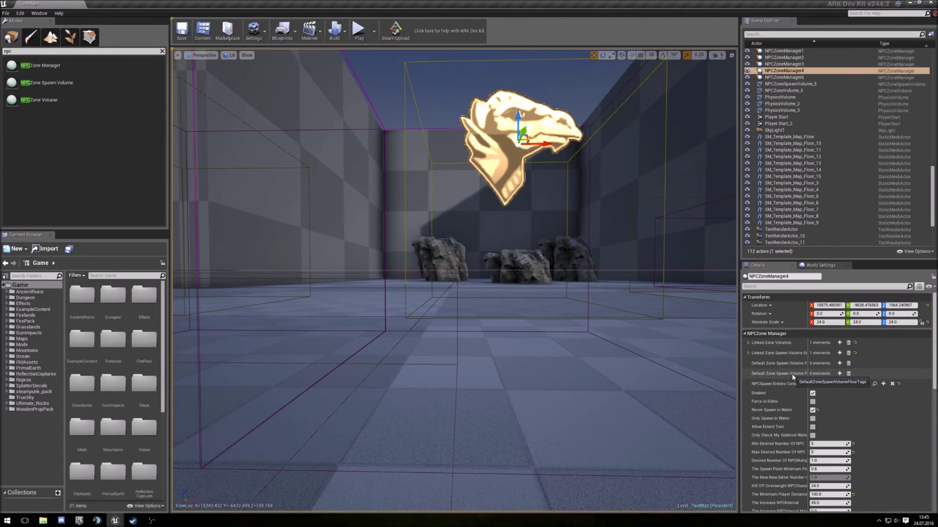
{"action": "right_click_drag", "start_coordinate": [454, 281], "coordinate": [567, 224]}
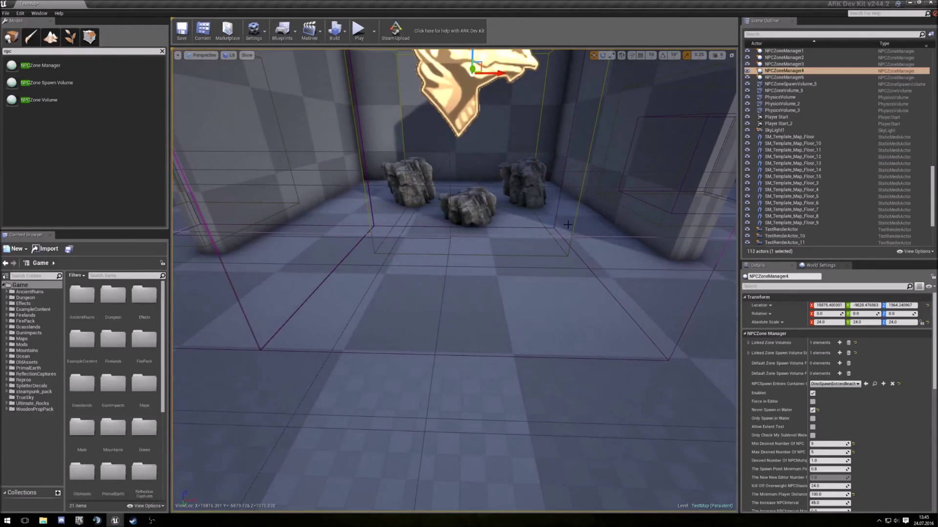
Step: Select the floor piece, scroll its Details to the Tags section, and launch another play-test
{"action": "left_click", "coordinate": [513, 222]}
{"action": "scroll", "coordinate": [887, 431], "scroll_direction": "down", "scroll_amount": 10}
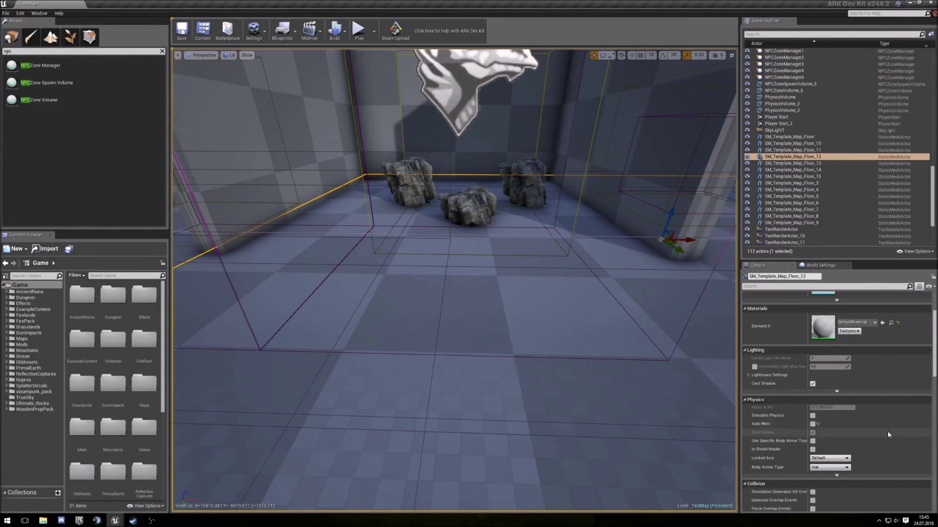
{"action": "scroll", "coordinate": [868, 425], "scroll_direction": "down", "scroll_amount": 10}
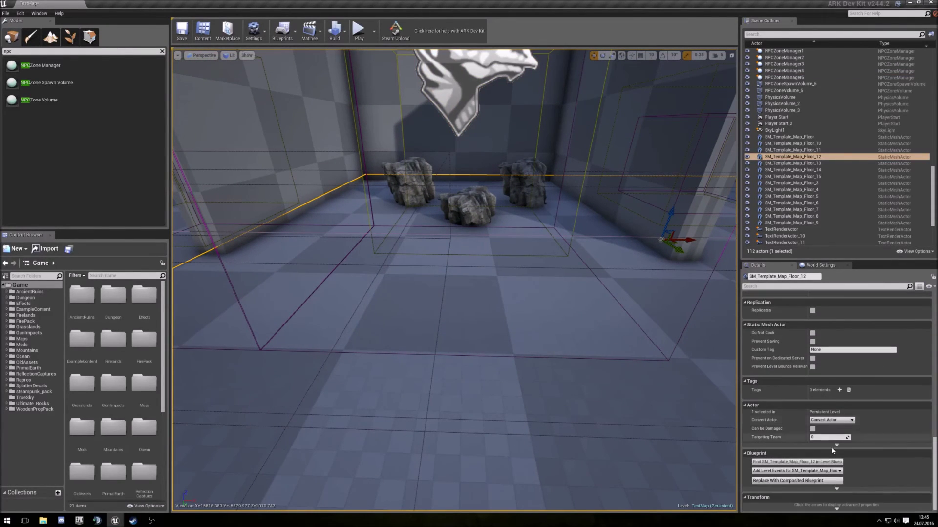
{"action": "scroll", "coordinate": [822, 390], "scroll_direction": "up", "scroll_amount": 6}
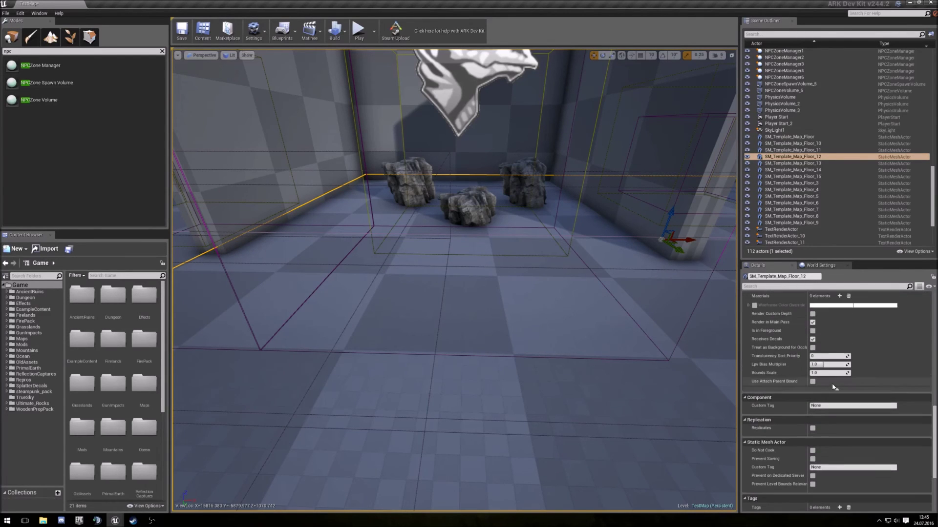
{"action": "right_click_drag", "start_coordinate": [539, 360], "coordinate": [447, 281]}
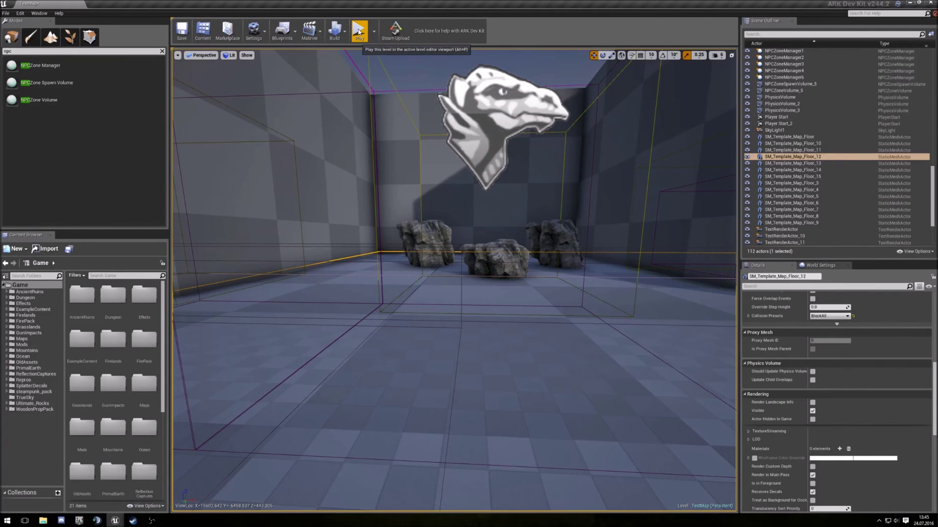
{"action": "left_click", "coordinate": [359, 30]}
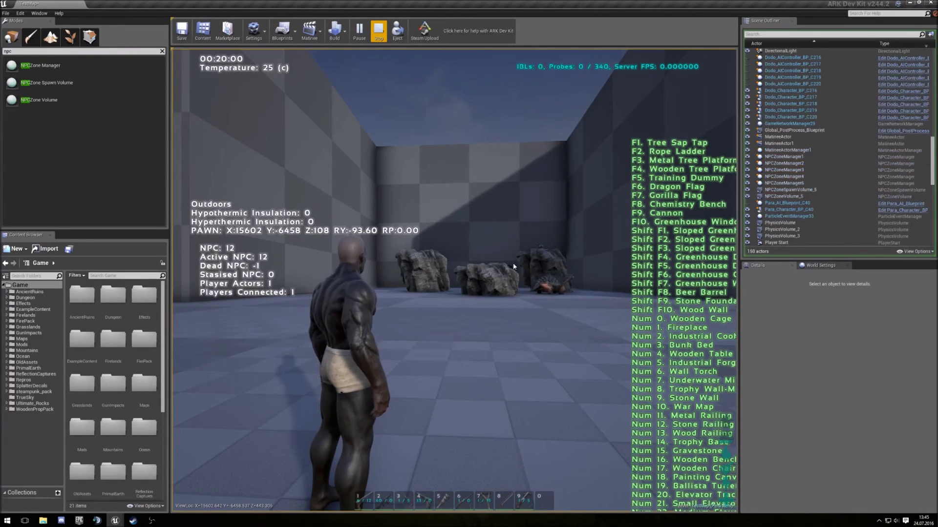
Step: Walk the character forward and back as the NPC count climbs to 15, then end the session
{"action": "left_click", "coordinate": [507, 360]}
{"action": "key", "text": "w"}
{"action": "key", "text": "w"}
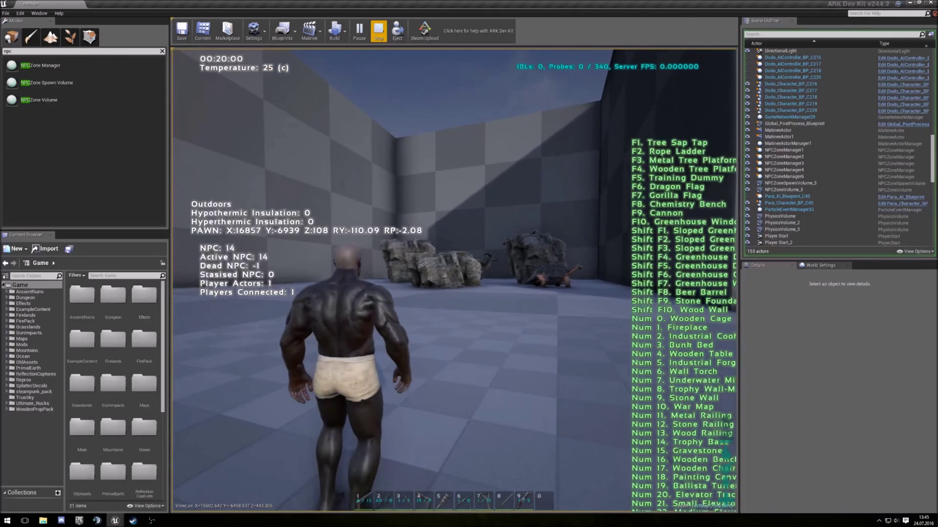
{"action": "key", "text": "s"}
{"action": "key", "text": "s"}
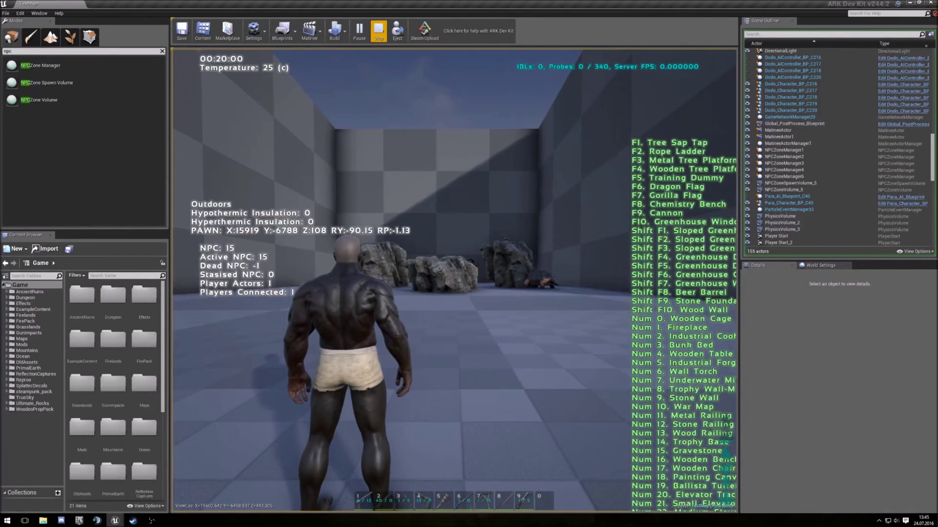
{"action": "key", "text": "Escape"}
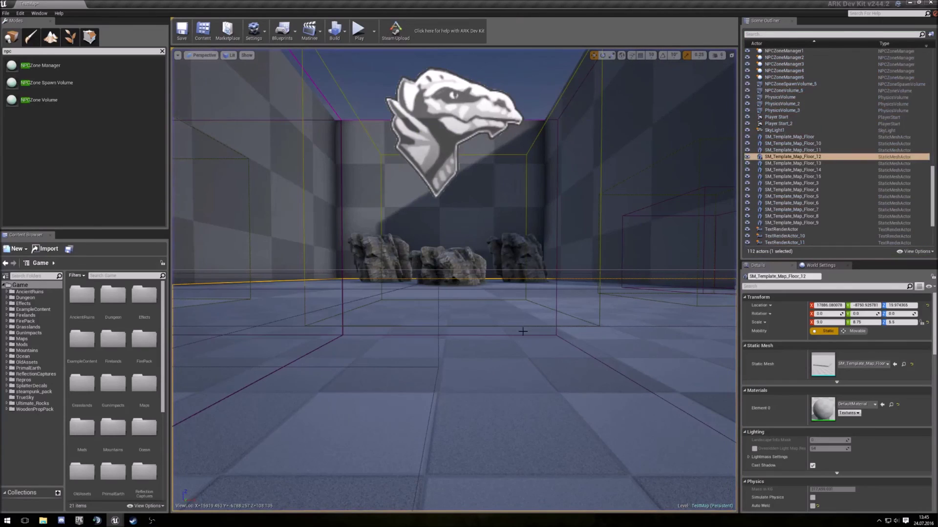
Step: Raise PhysicsVolume_3 higher with its Z arrow and start a new play-test
{"action": "left_click", "coordinate": [801, 110]}
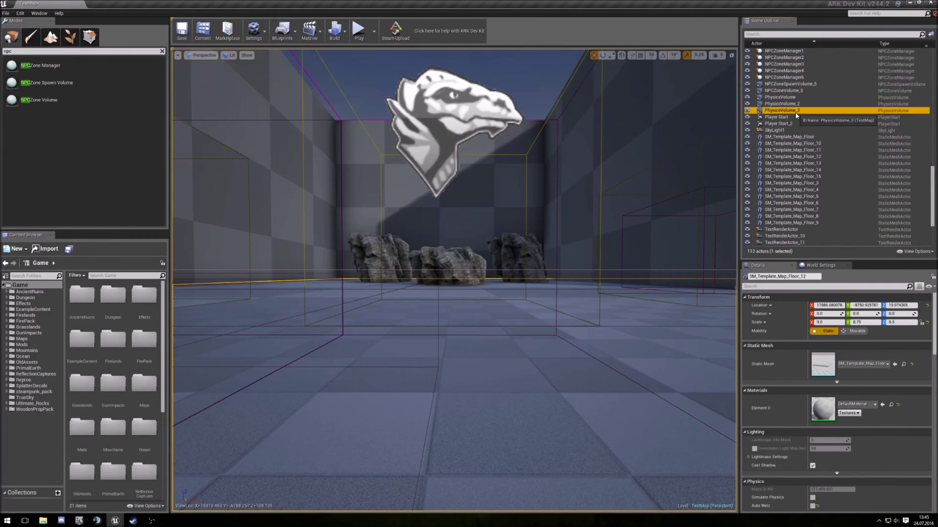
{"action": "left_click_drag", "start_coordinate": [567, 258], "coordinate": [574, 243]}
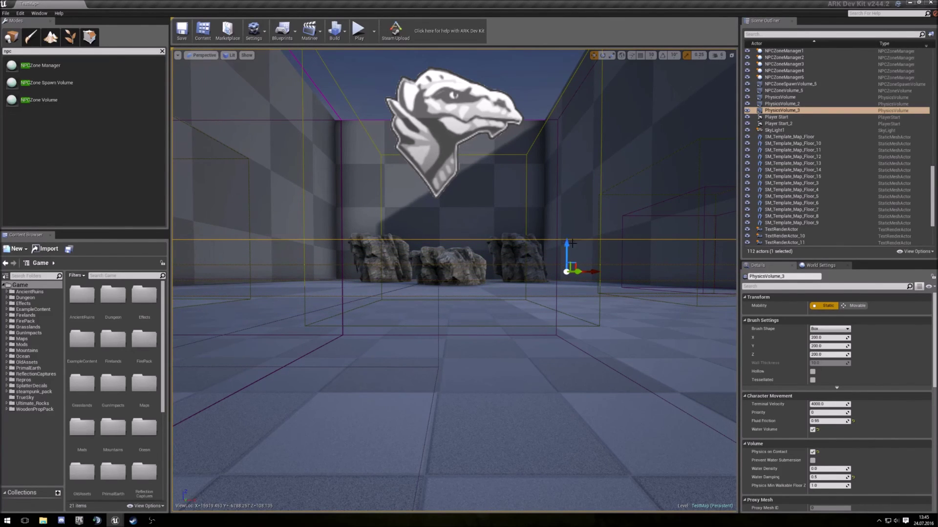
{"action": "left_click", "coordinate": [359, 30]}
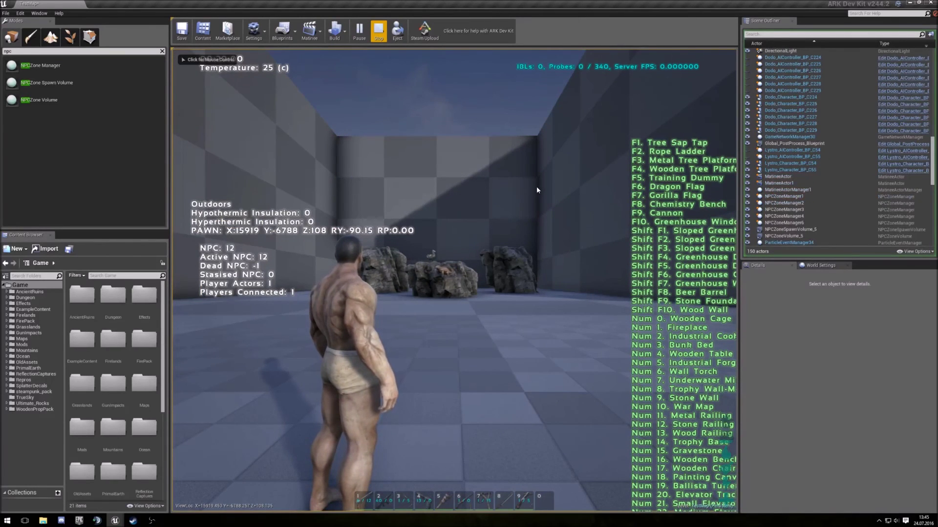
Step: Strafe the character left and right, then run toward the rocks as NPCs climb to 34
{"action": "left_click", "coordinate": [533, 204]}
{"action": "key", "text": "d"}
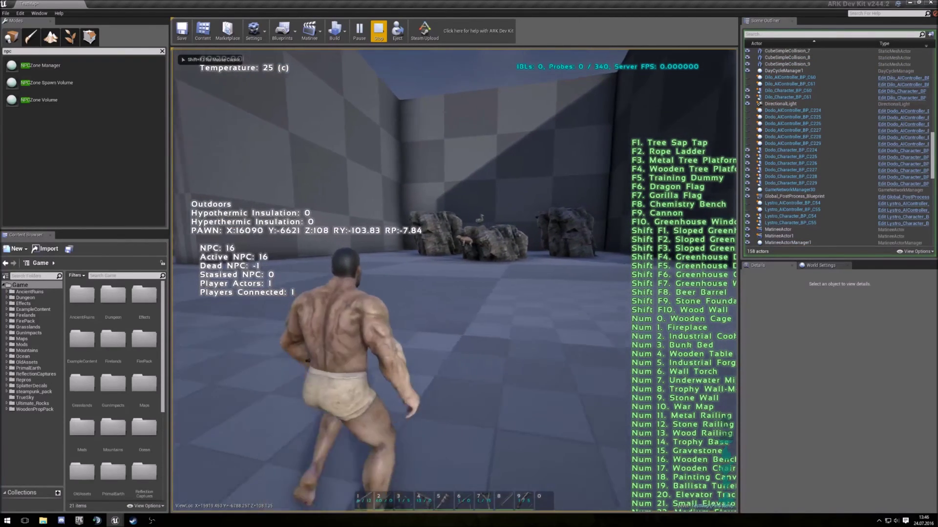
{"action": "key", "text": "d"}
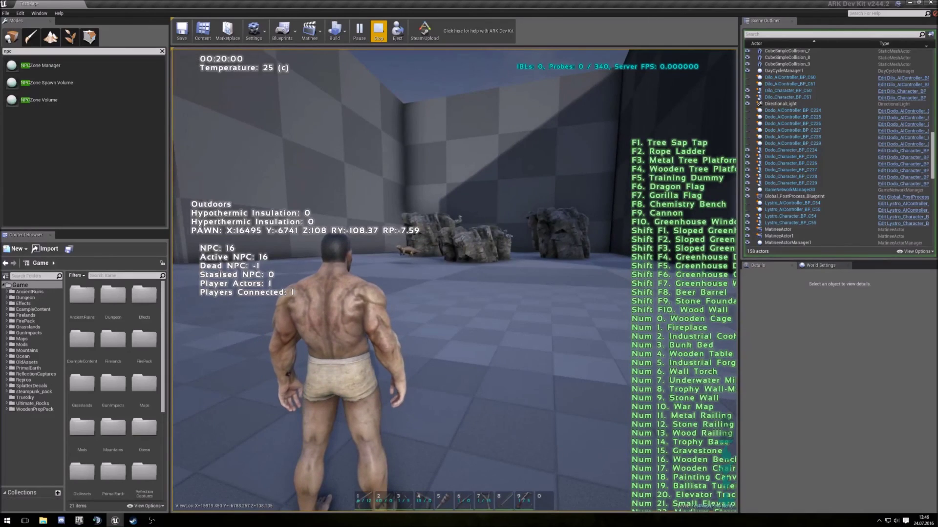
{"action": "key", "text": "a"}
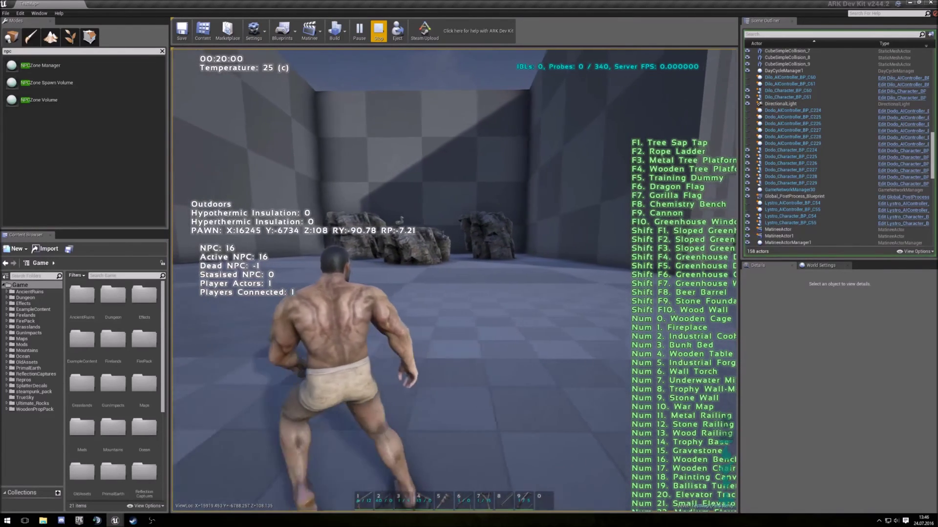
{"action": "key", "text": "a"}
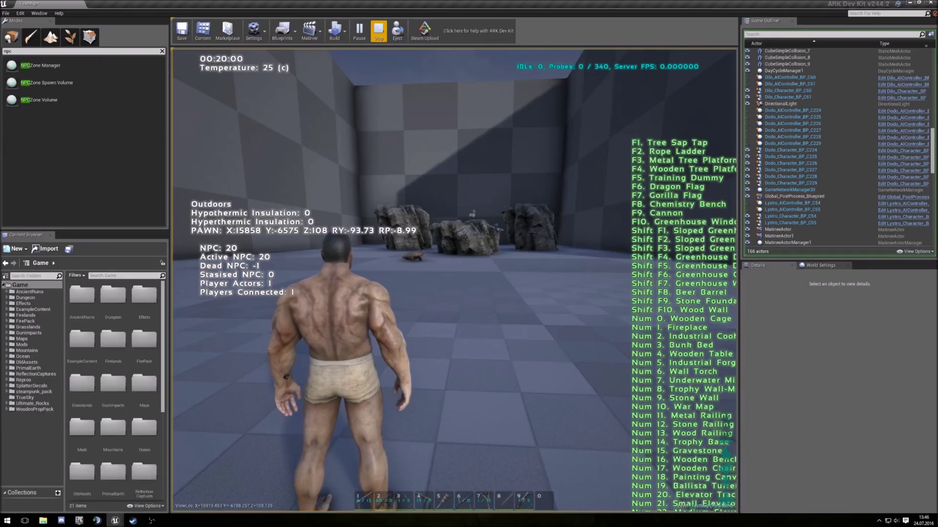
{"action": "key", "text": "a"}
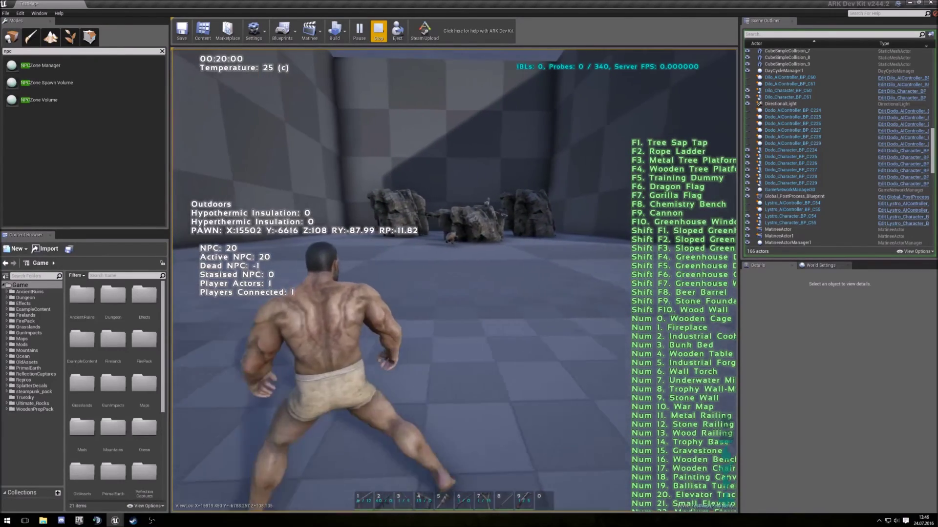
{"action": "key", "text": "a"}
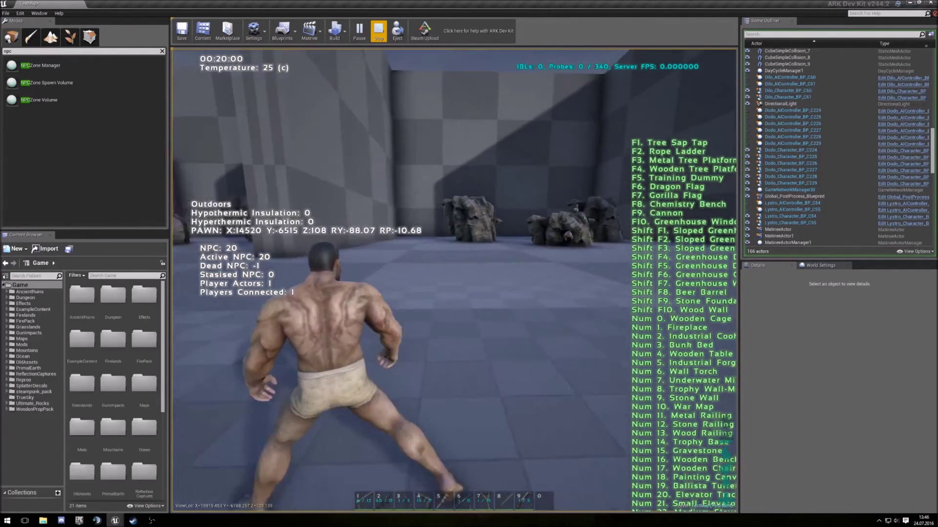
{"action": "key", "text": "a"}
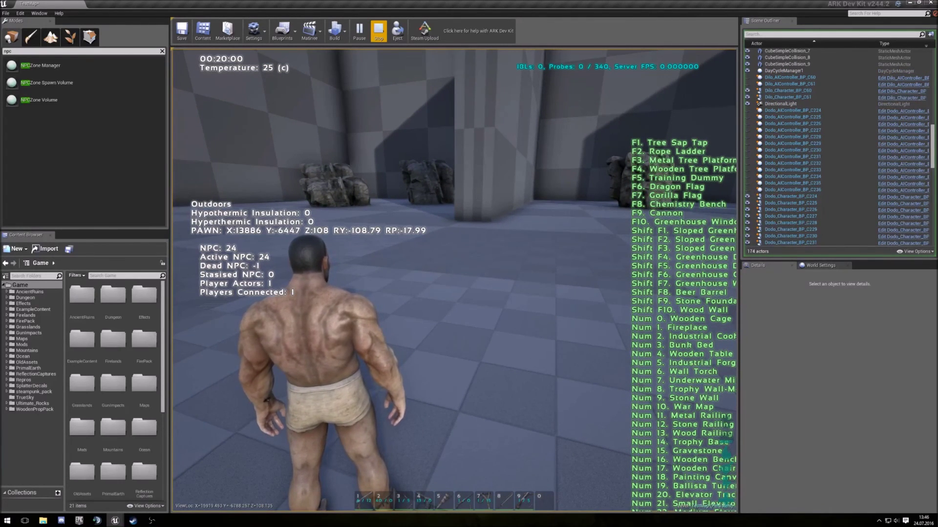
{"action": "key", "text": "d"}
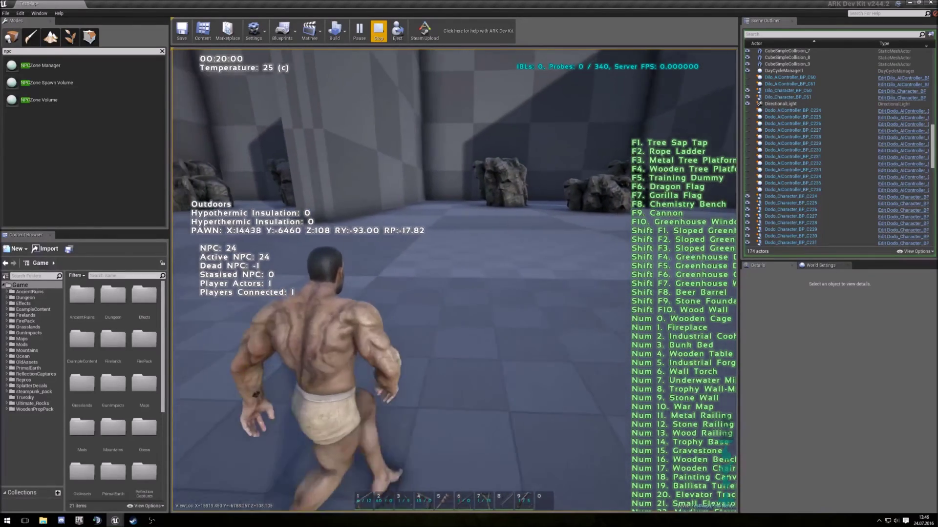
{"action": "key", "text": "d"}
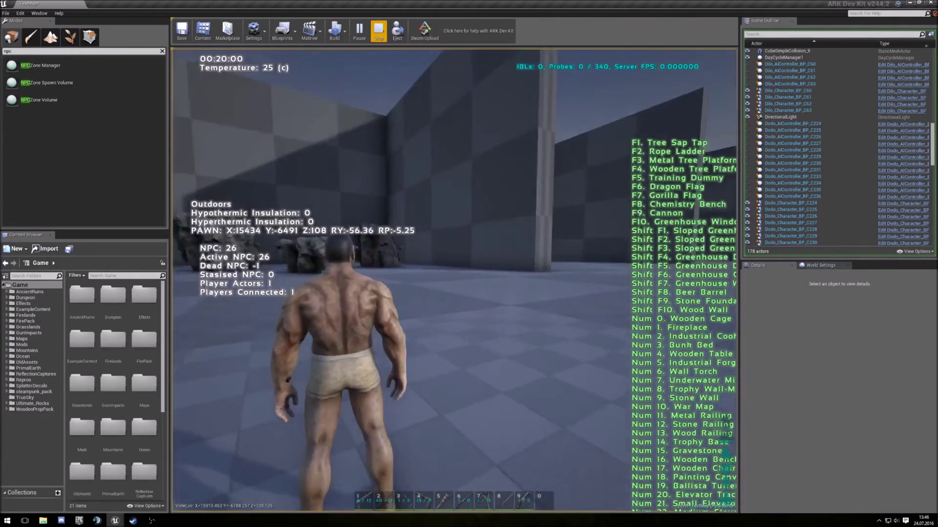
{"action": "key", "text": "w"}
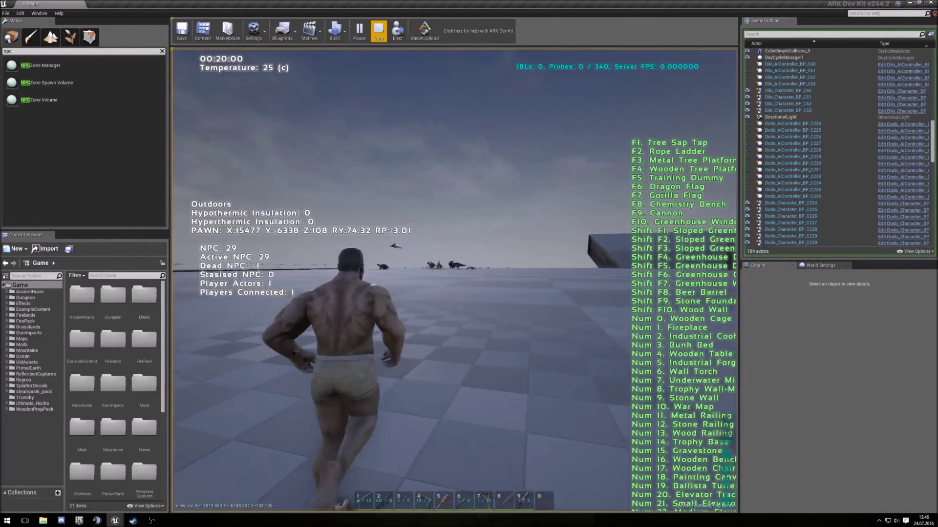
{"action": "key", "text": "w"}
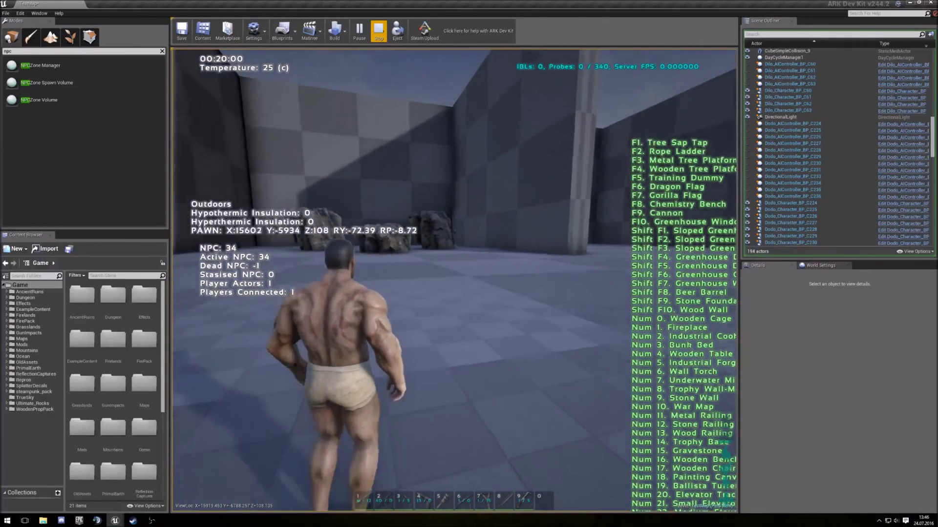